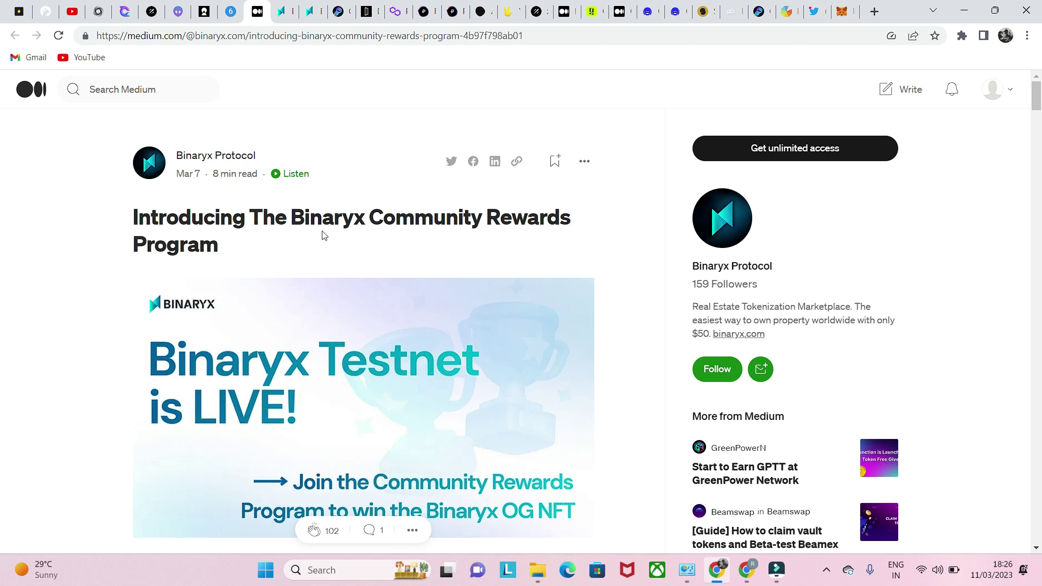
# - Read the Binaryx Community Rewards Program article through its Discord, quest roles and Guild.xyz sections
pyautogui.scroll(-15, 322, 234)
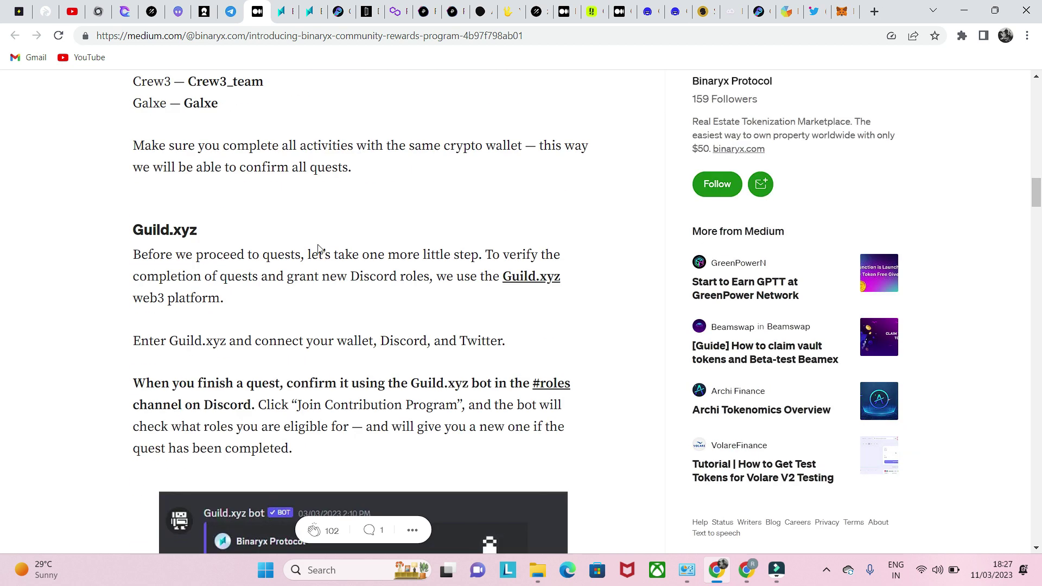
pyautogui.scroll(3, 309, 260)
pyautogui.scroll(10, 317, 270)
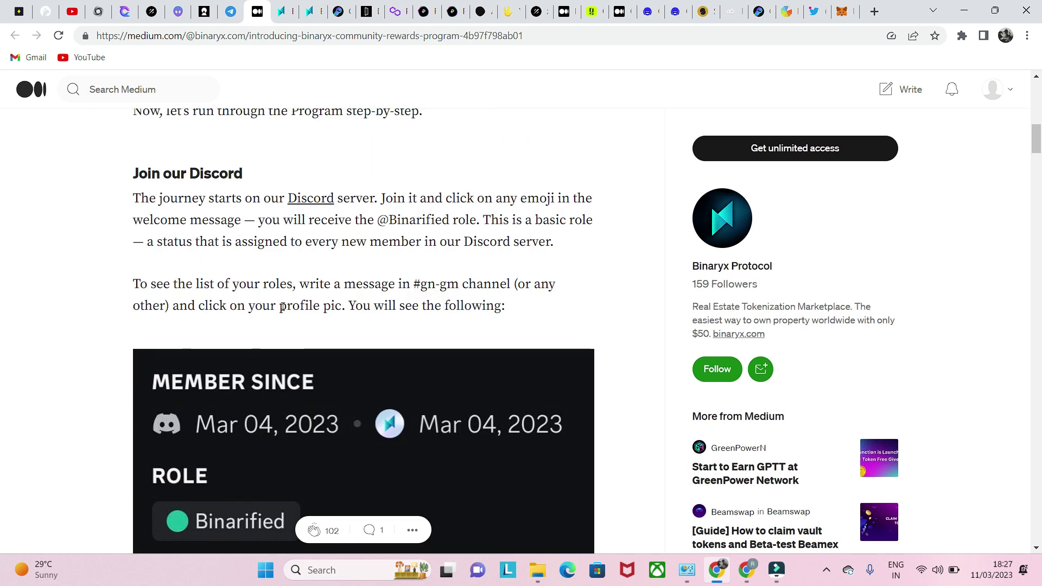
pyautogui.scroll(-15, 282, 311)
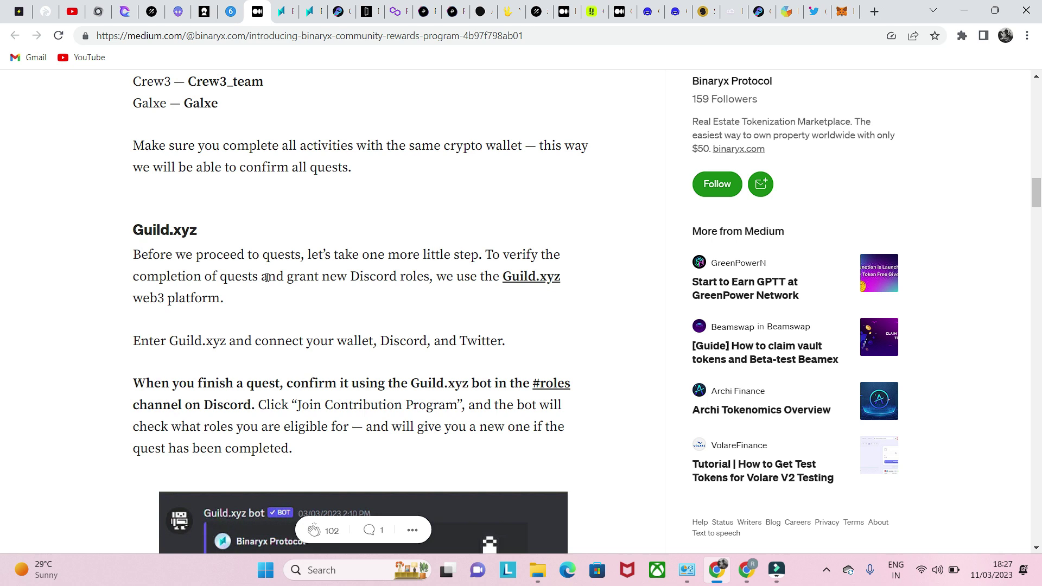
pyautogui.scroll(3, 187, 167)
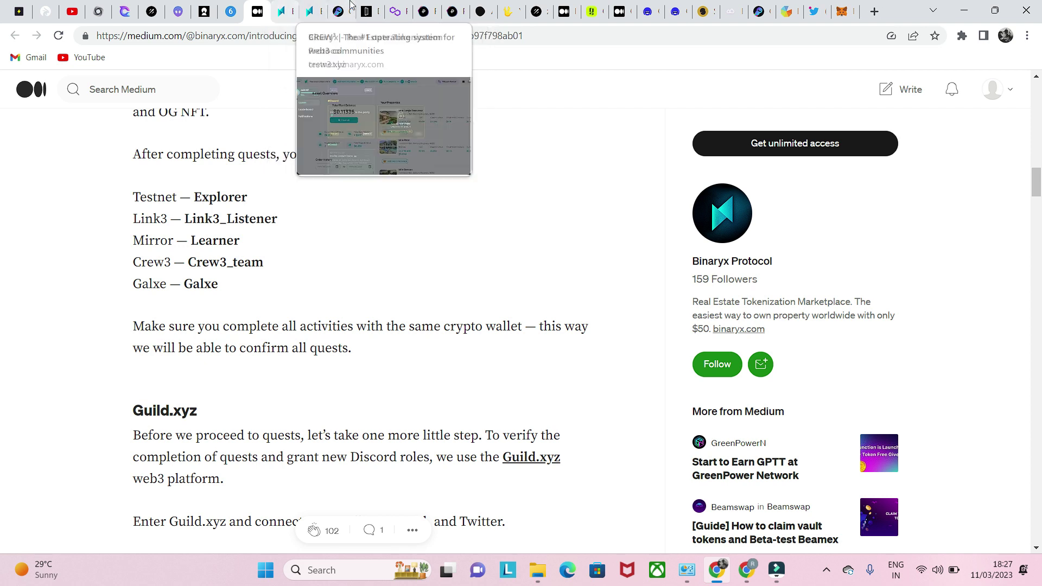
# - Look at the Binaryx testnet asset overview in both open account pages
pyautogui.click(368, 11)
pyautogui.click(337, 8)
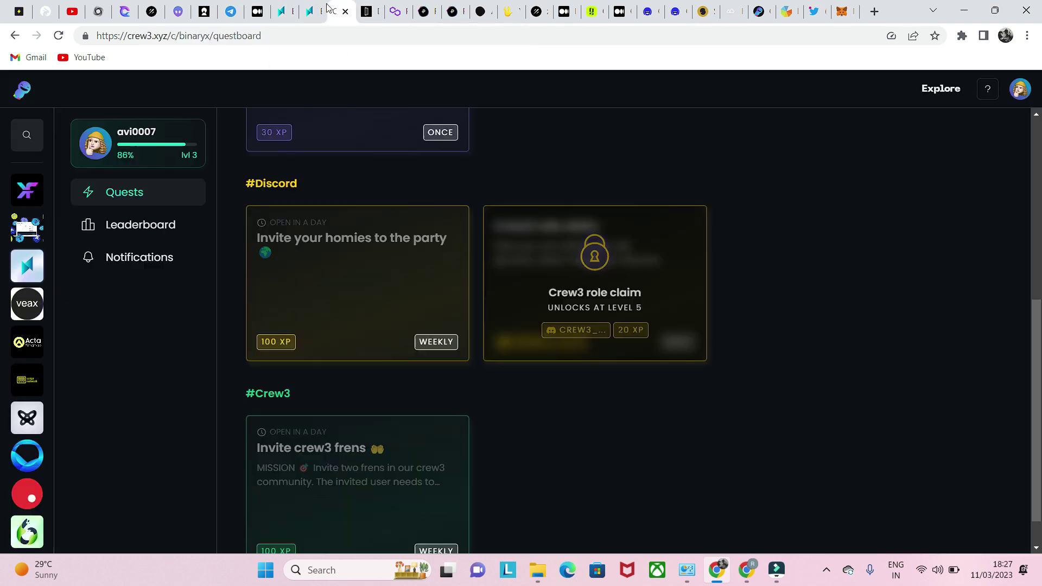
pyautogui.click(283, 11)
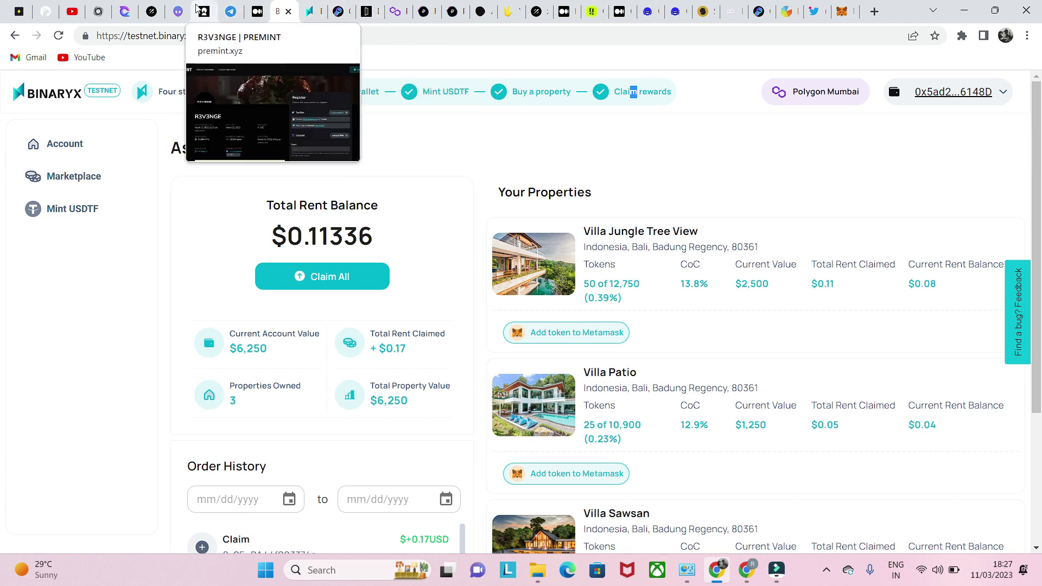
pyautogui.click(310, 12)
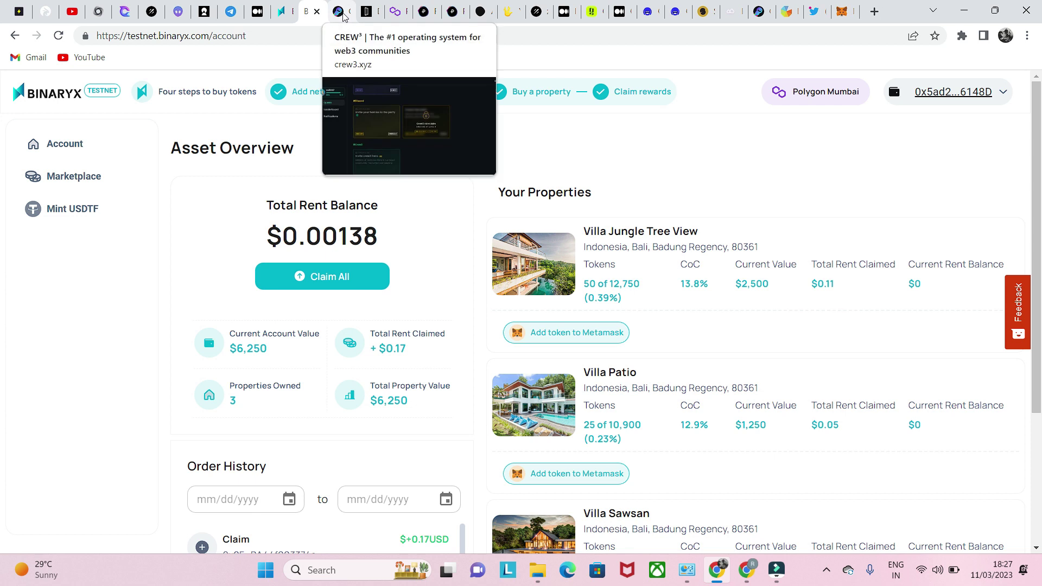
# - Review the Twitter, Discord and Crew3 quests on the Binaryx questboard at crew3.xyz
pyautogui.click(341, 11)
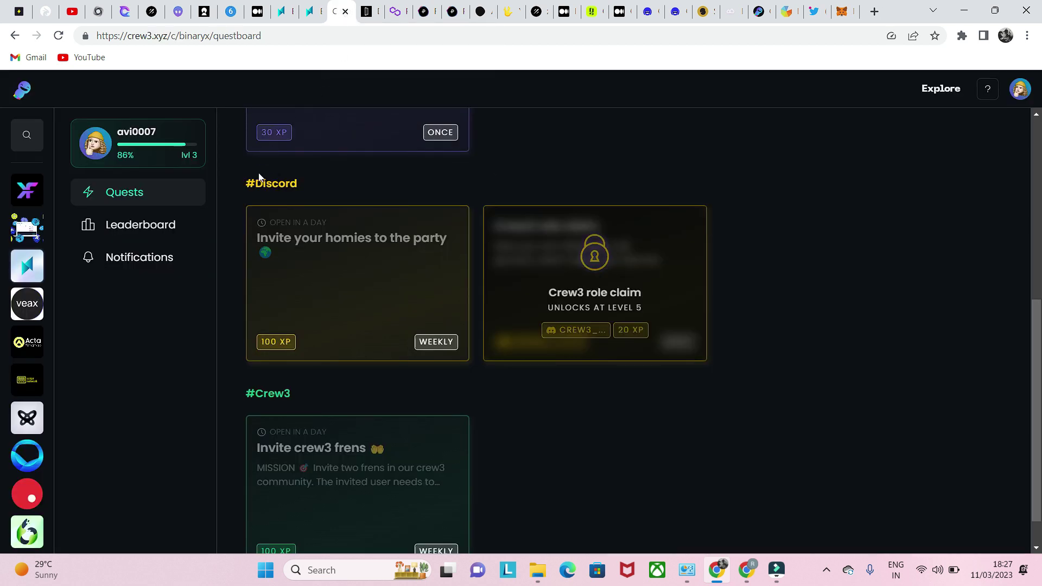
pyautogui.scroll(7, 477, 229)
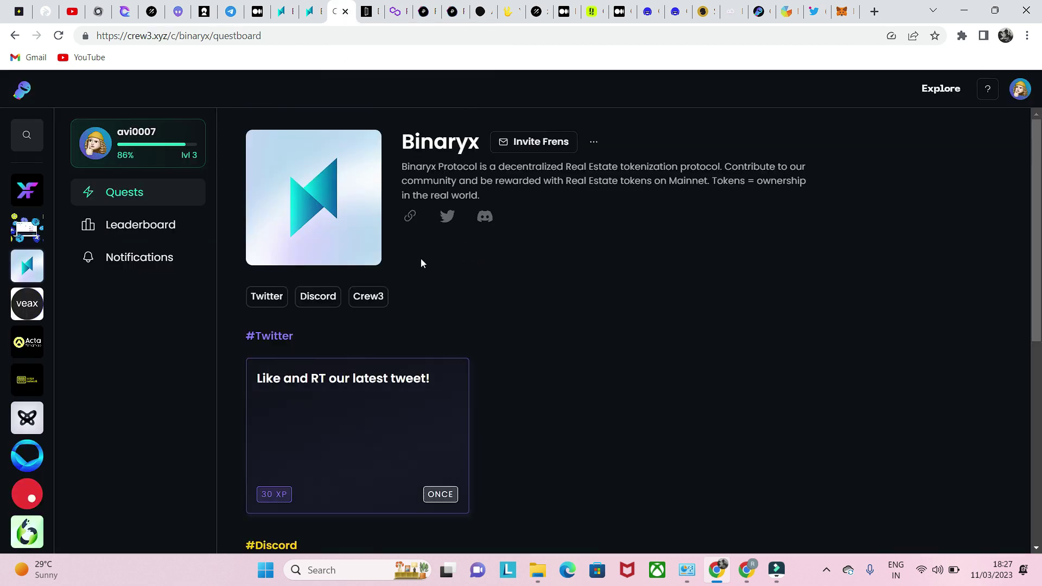
pyautogui.scroll(-7, 423, 282)
pyautogui.scroll(3, 424, 321)
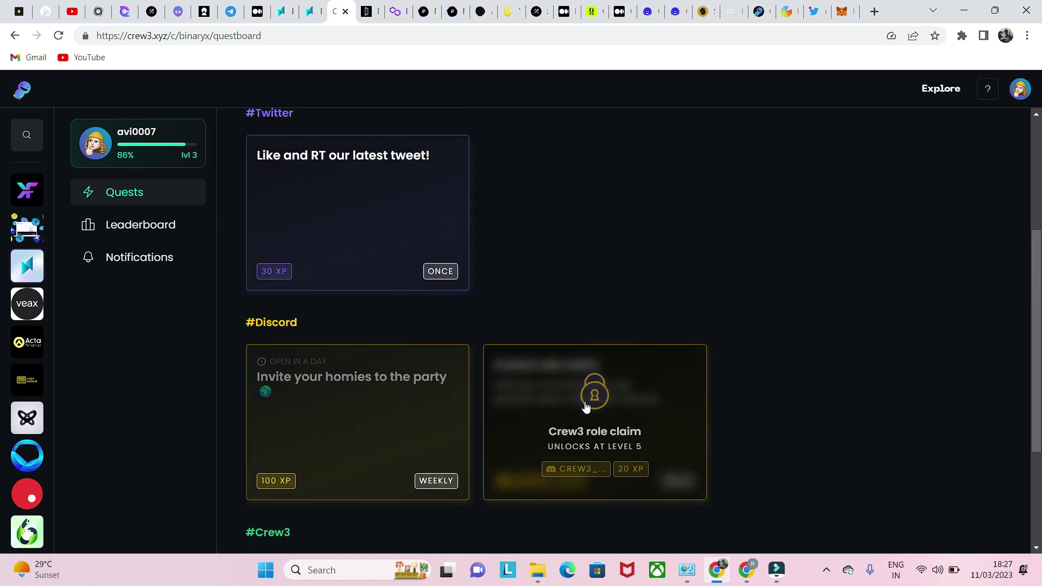
pyautogui.scroll(3, 434, 295)
pyautogui.scroll(1, 434, 298)
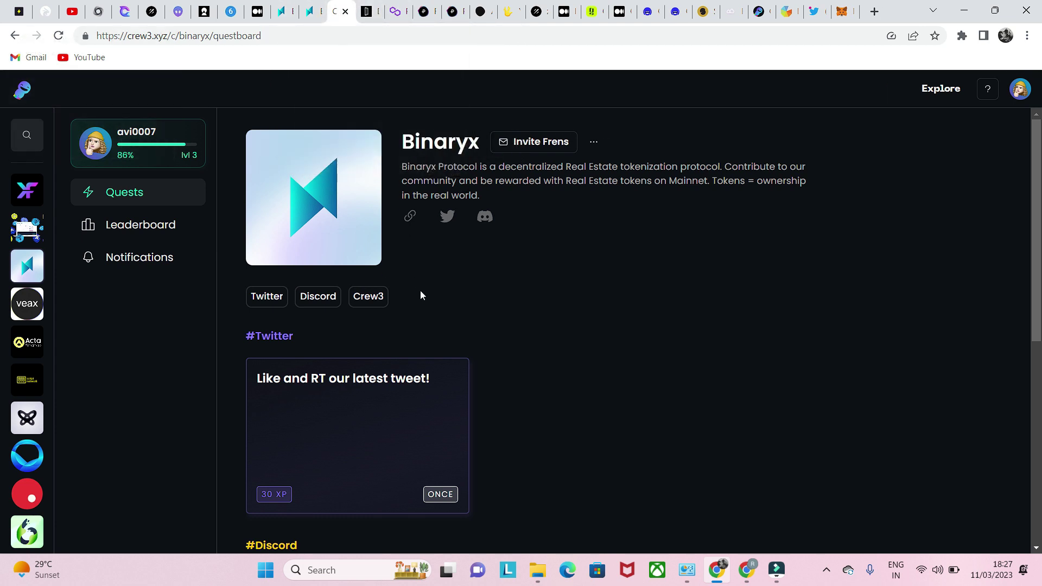
# - View the Polygon Faucet's Mumbai MATIC request form and open the Binaryx testnet's Mint USDTF page
pyautogui.click(312, 13)
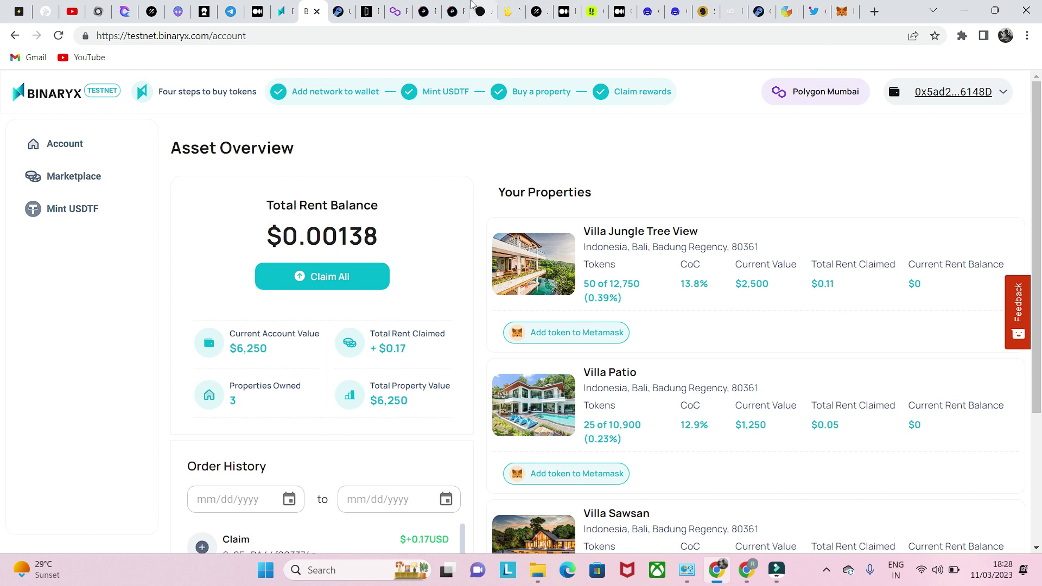
pyautogui.click(395, 11)
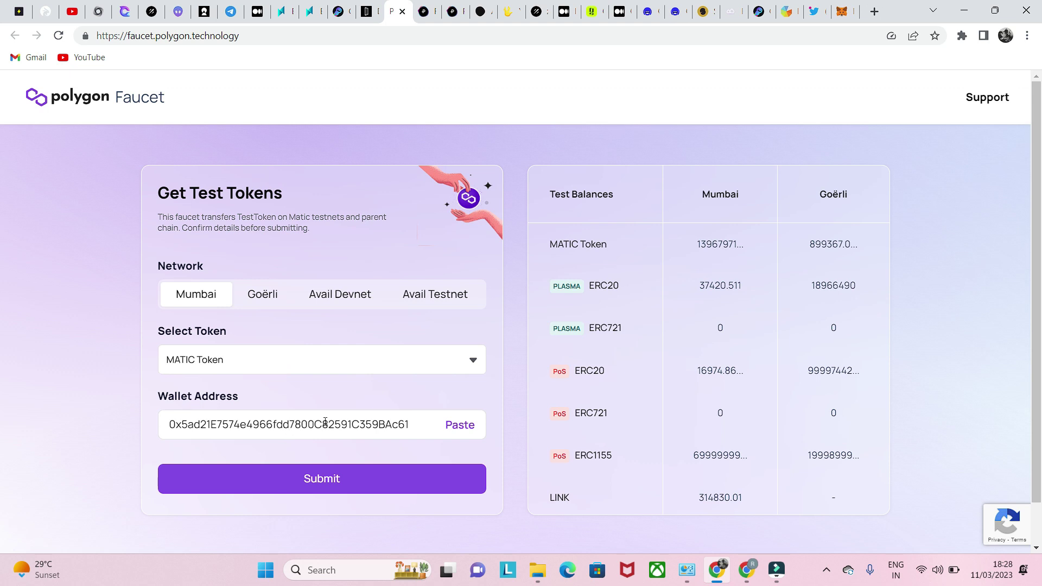
pyautogui.click(282, 8)
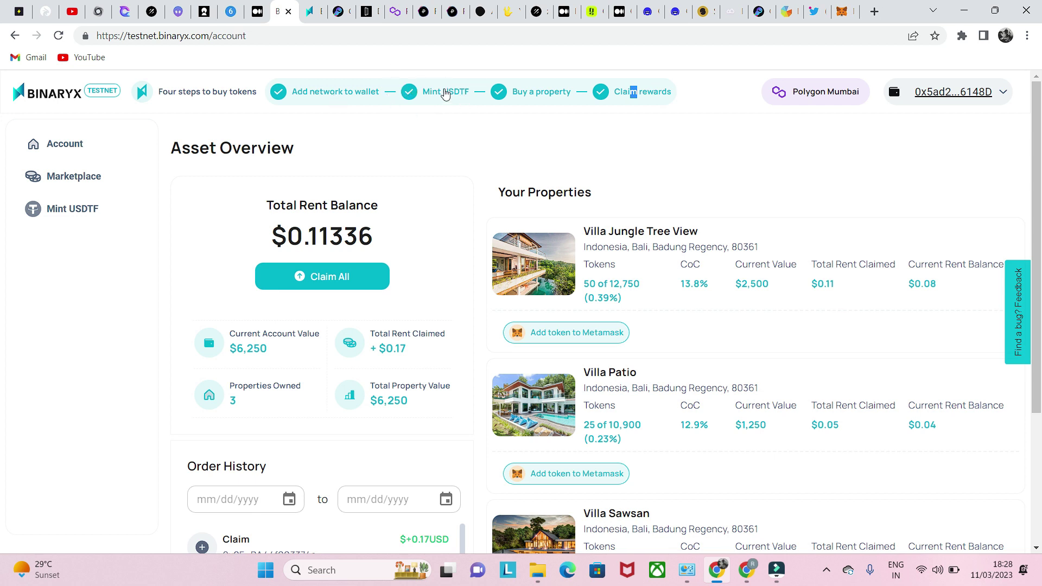
pyautogui.click(82, 213)
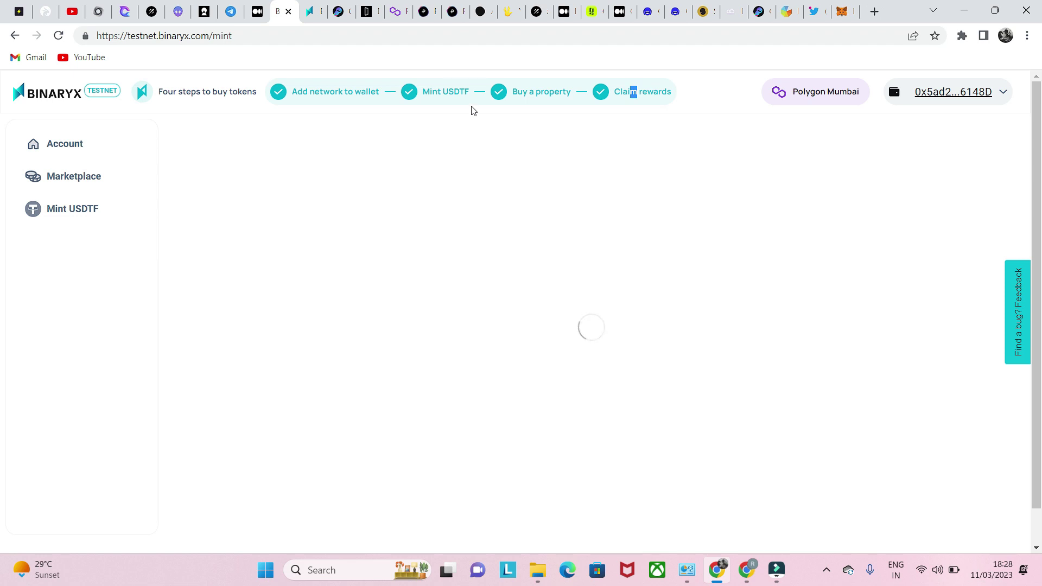
# - View Villa Sawsan from the marketplace, choose its 10-token purchase option, and return to the property list without buying
pyautogui.click(82, 173)
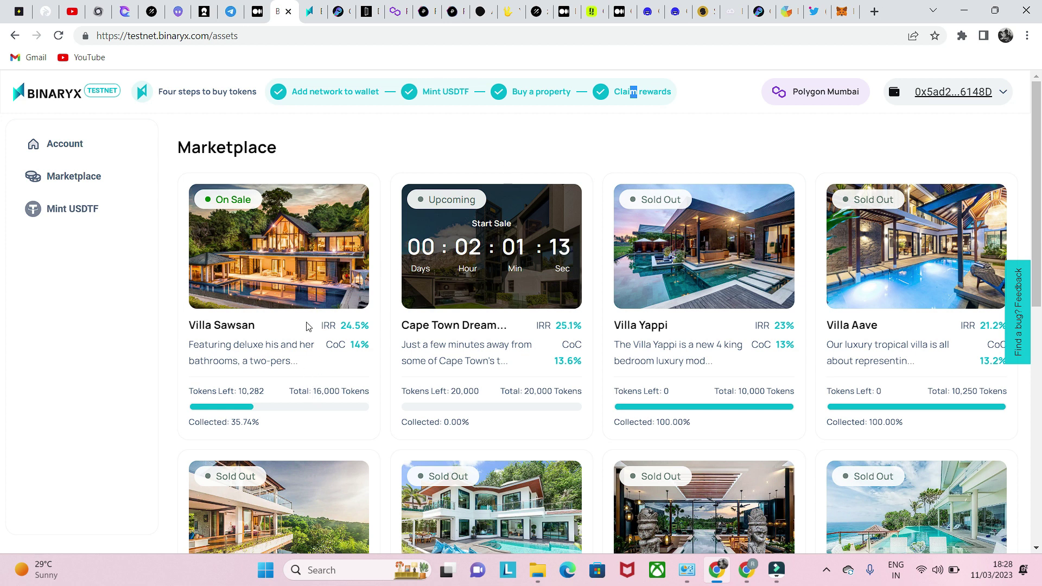
pyautogui.click(287, 275)
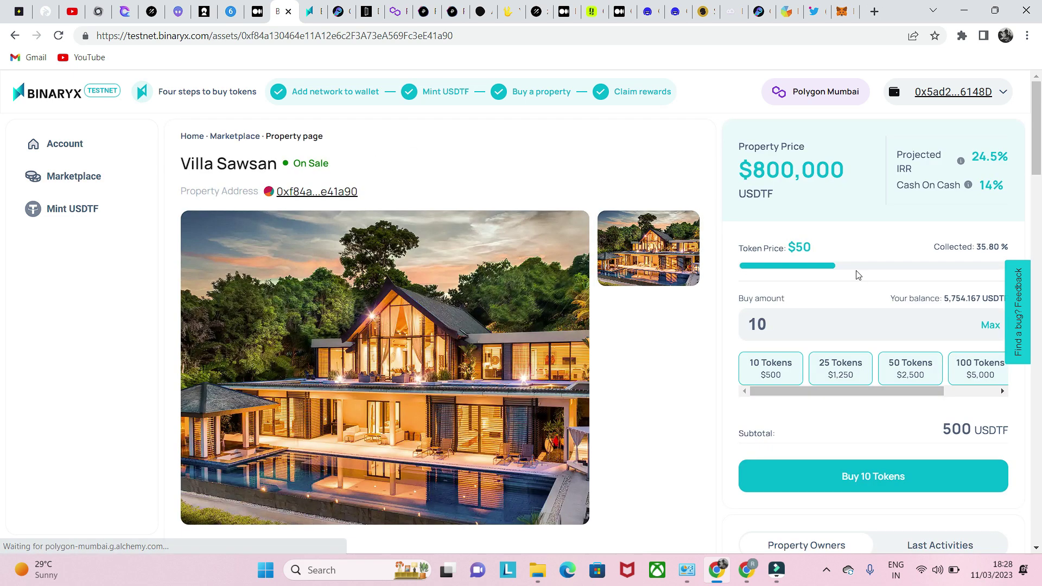
pyautogui.click(754, 358)
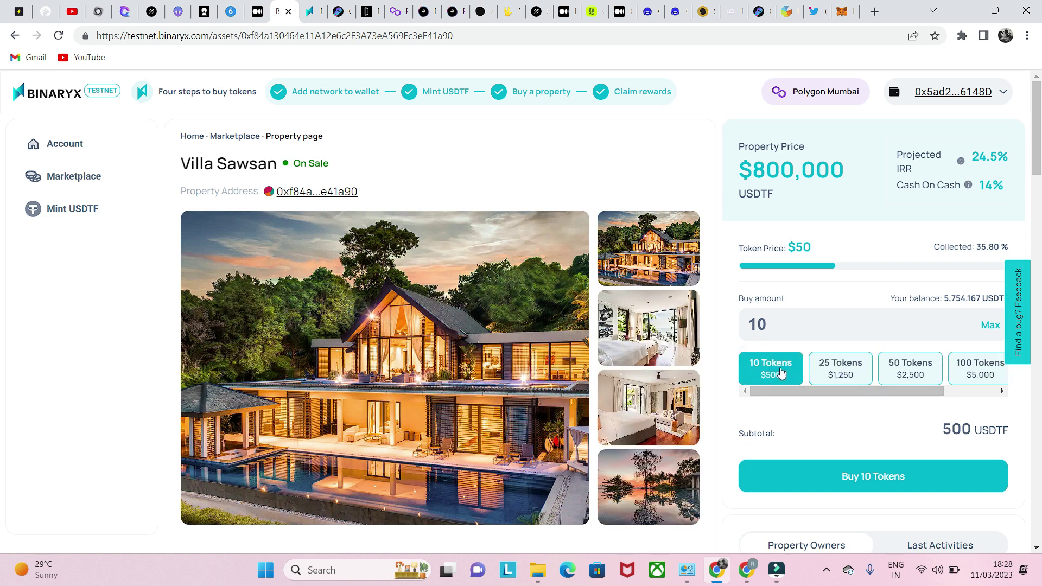
pyautogui.click(770, 358)
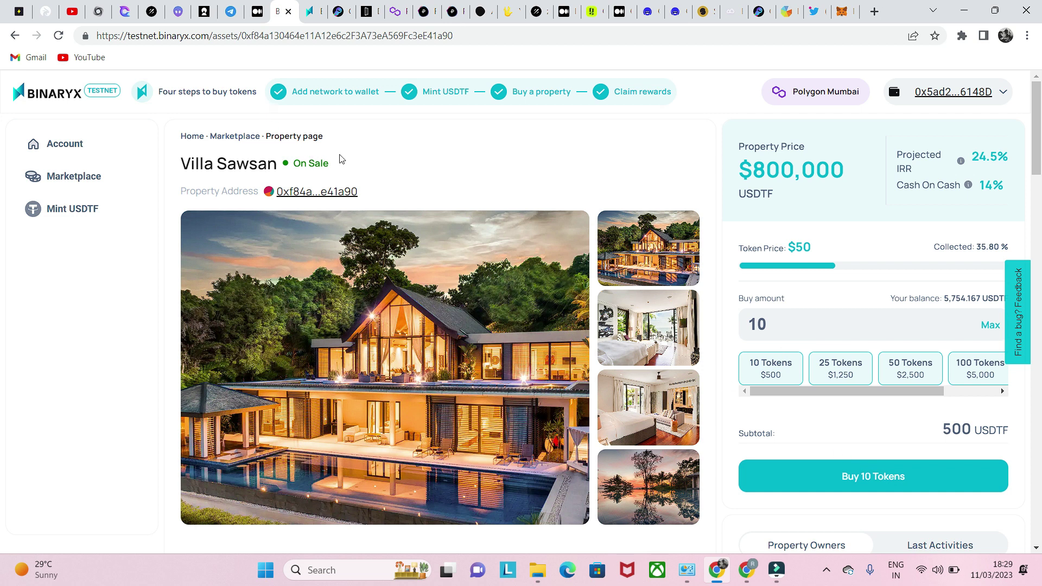
pyautogui.hotkey('alt', 'Left')
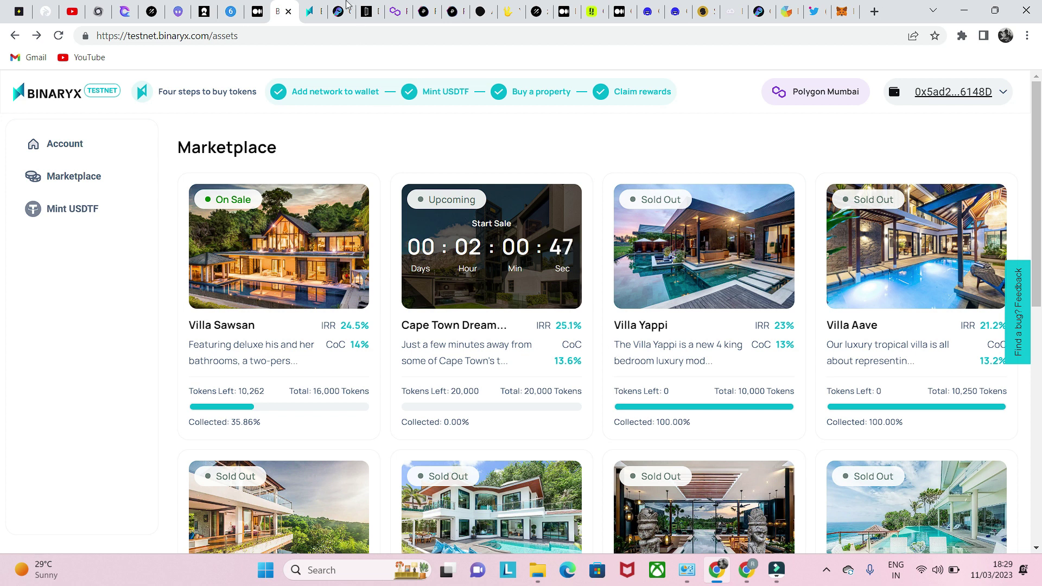
pyautogui.moveTo(313, 7)
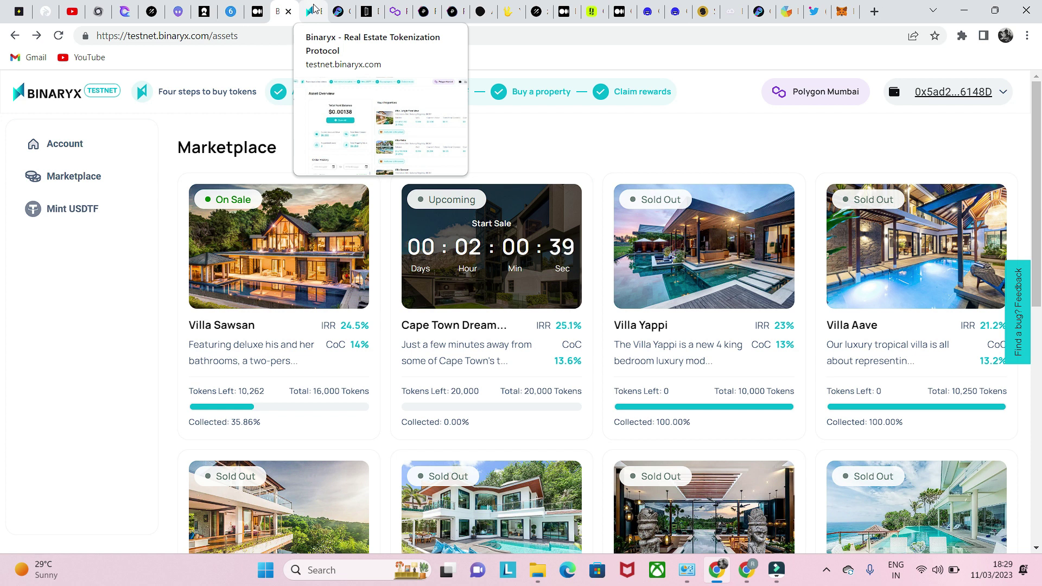
pyautogui.click(311, 9)
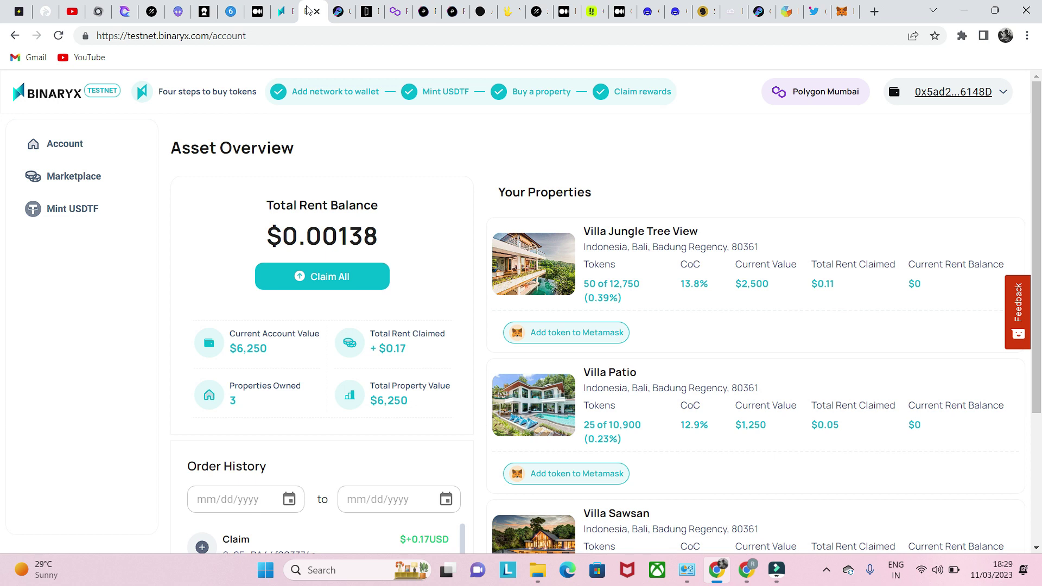
pyautogui.click(339, 10)
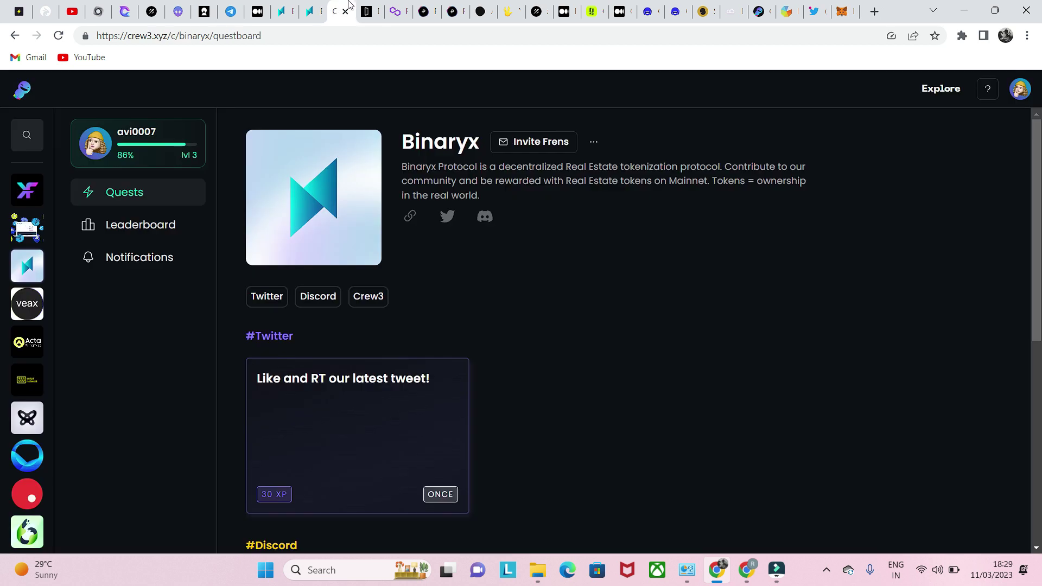
pyautogui.click(368, 8)
pyautogui.click(340, 11)
# - Switch to Telegram Web, open Saved Messages and look through the saved campaign links
pyautogui.click(231, 11)
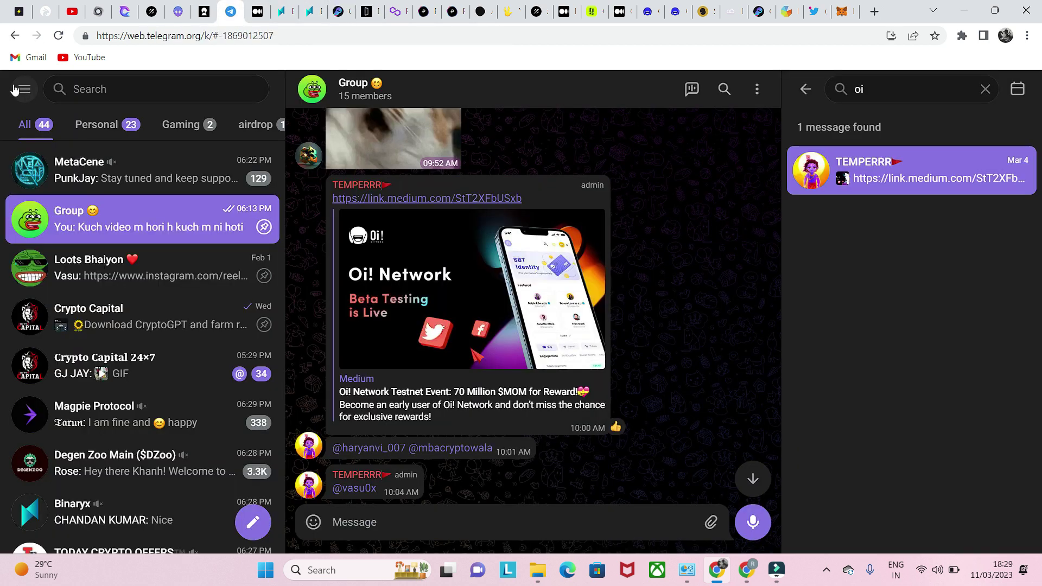
pyautogui.click(22, 89)
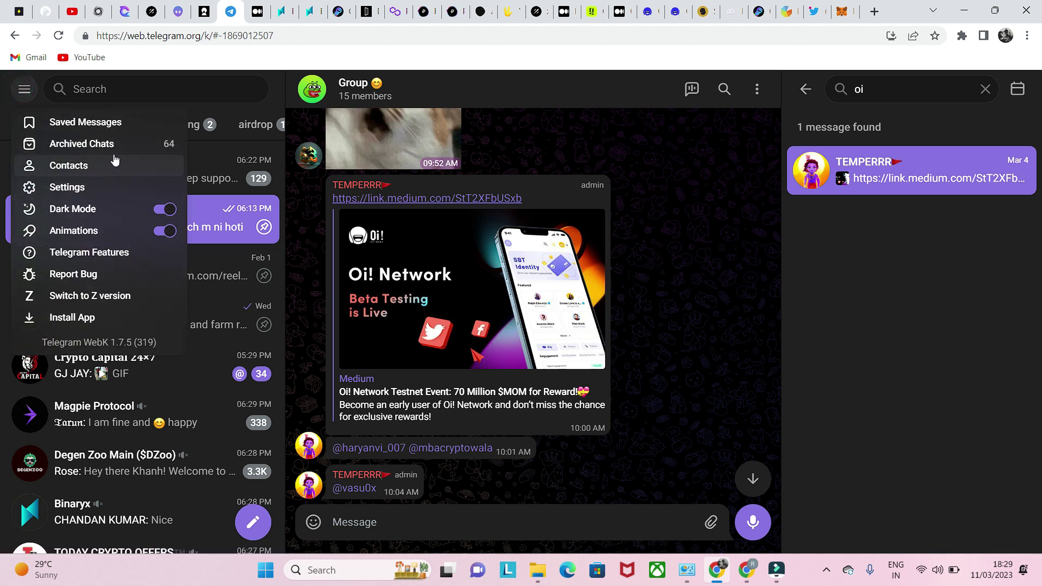
pyautogui.click(119, 128)
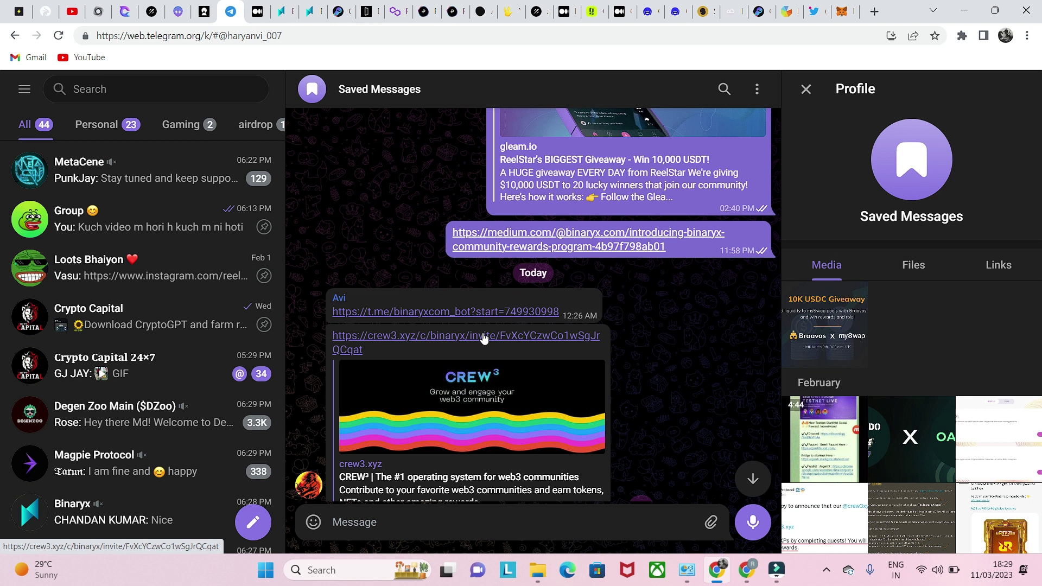
pyautogui.scroll(-10, 470, 323)
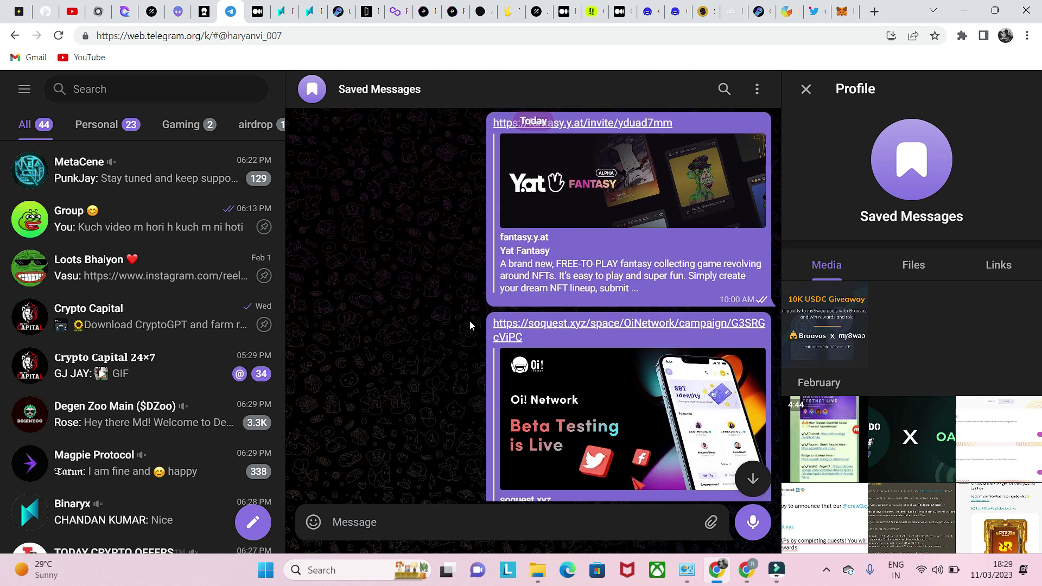
pyautogui.scroll(-7, 470, 326)
pyautogui.scroll(10, 470, 325)
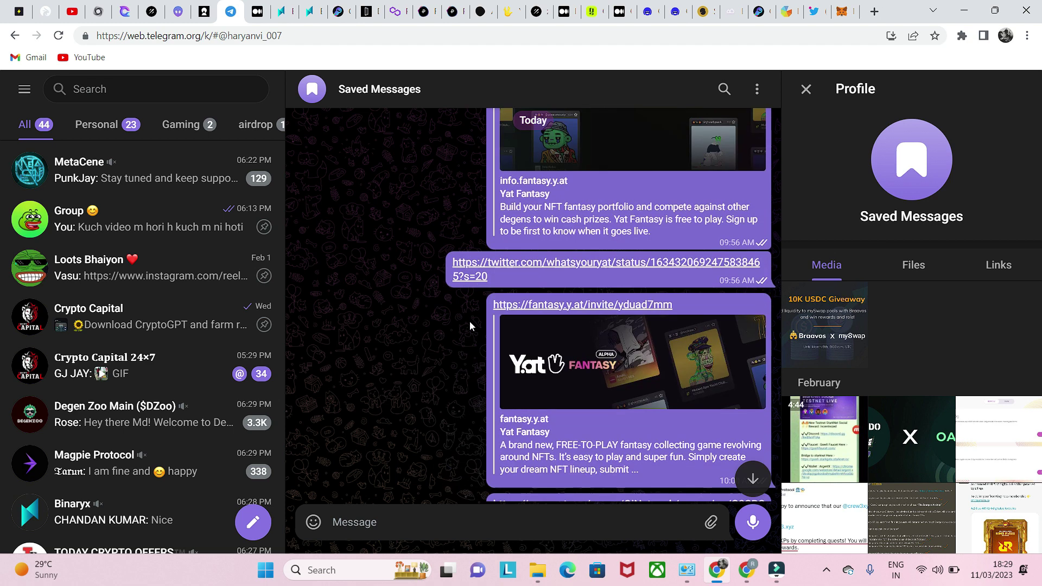
pyautogui.scroll(10, 470, 325)
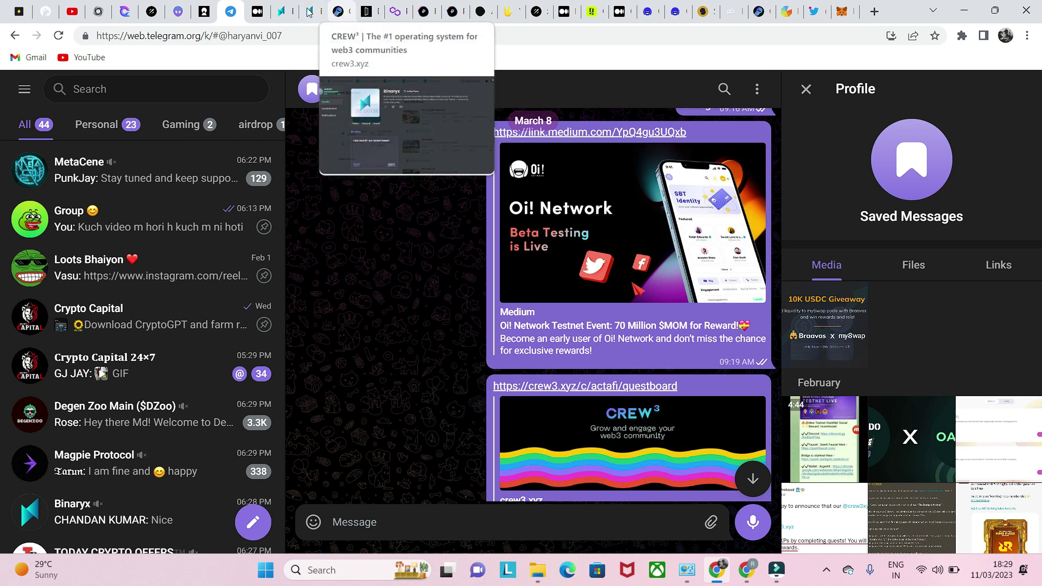
# - Return to the Binaryx Medium article and open the Guild.xyz link in its Guild.xyz section
pyautogui.click(260, 9)
pyautogui.scroll(-10, 360, 318)
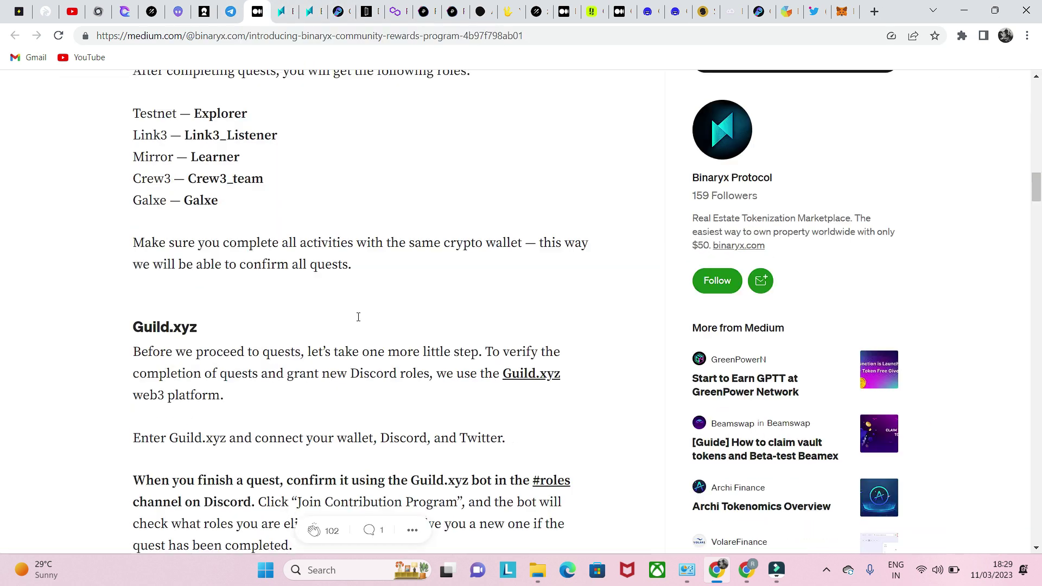
pyautogui.scroll(7, 346, 336)
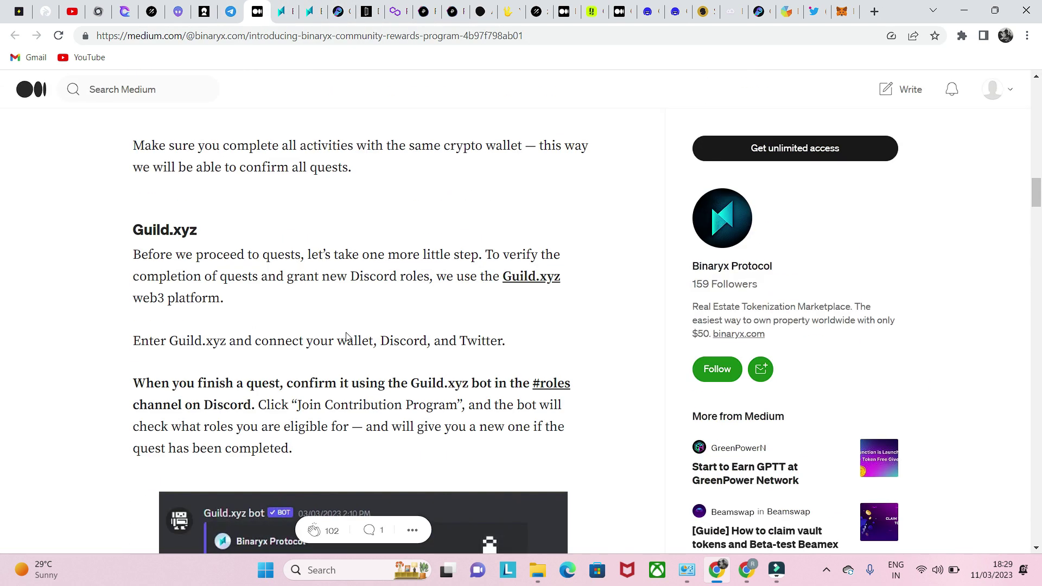
pyautogui.click(522, 276)
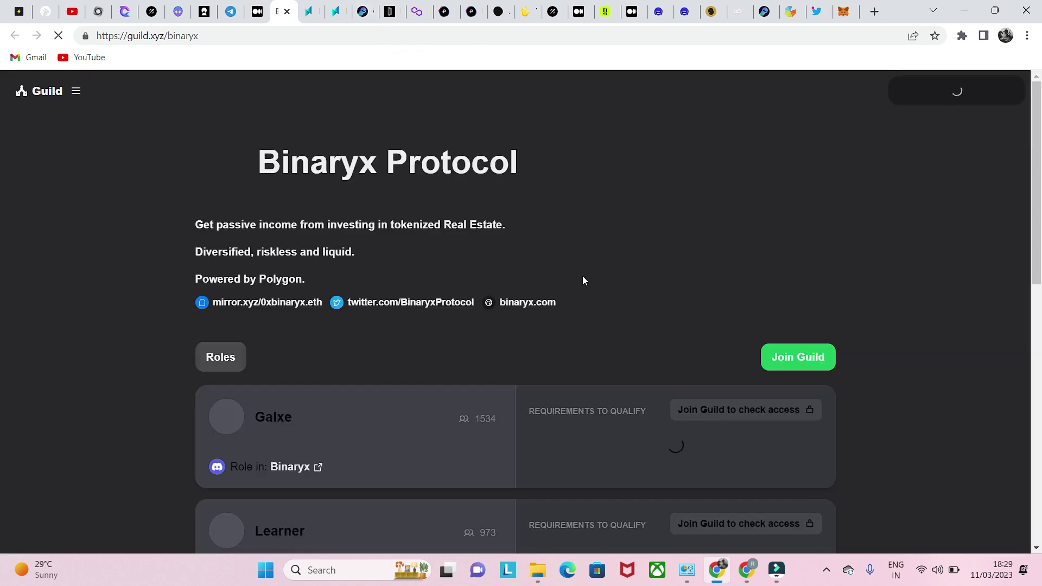
# - Examine the qualification requirements for the Galxe, Learner and Link3_Listener roles on the Binaryx Protocol guild page
pyautogui.scroll(-3, 582, 277)
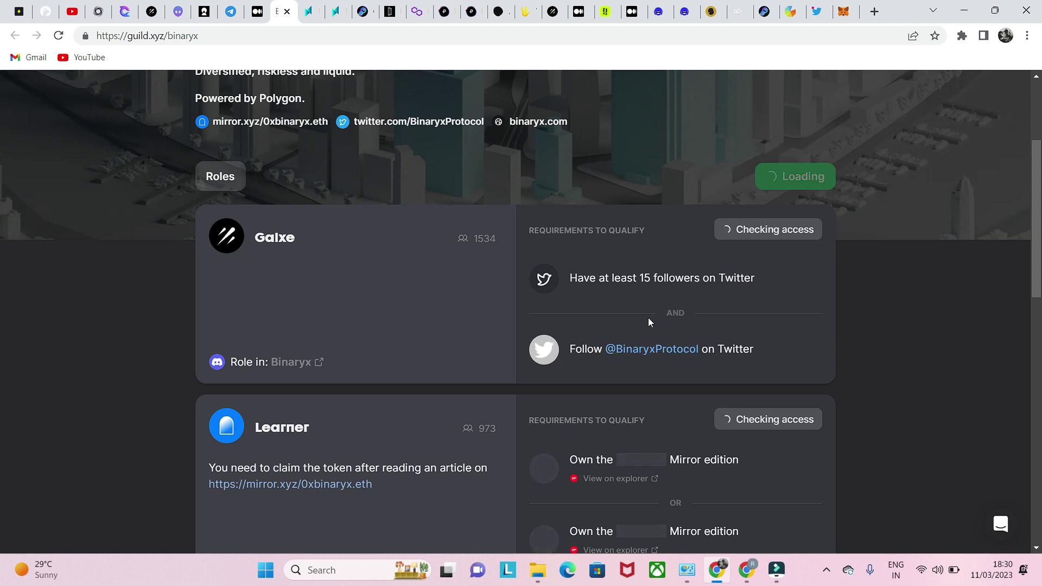
pyautogui.scroll(-3, 655, 280)
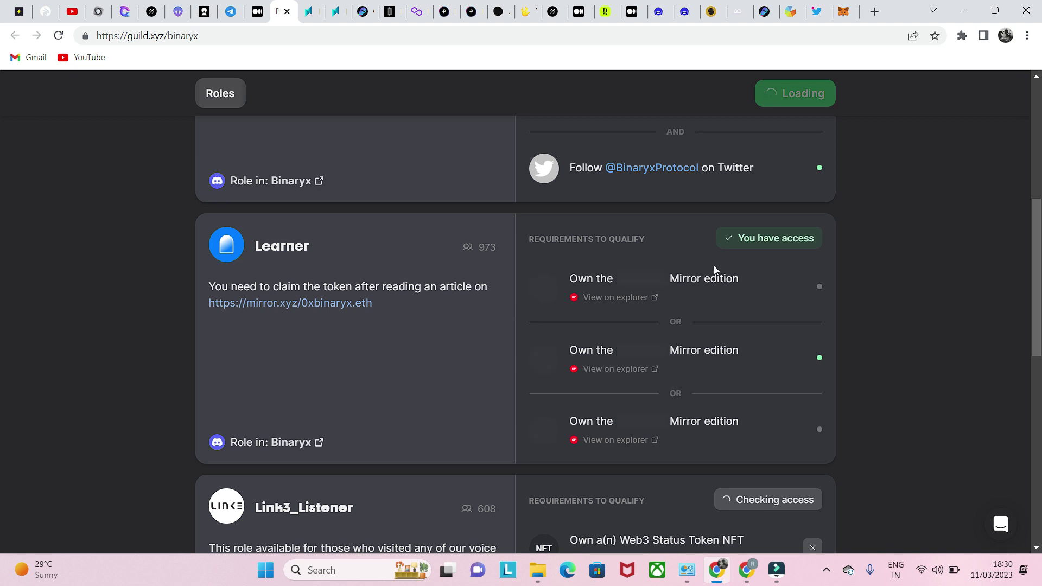
pyautogui.scroll(-3, 634, 323)
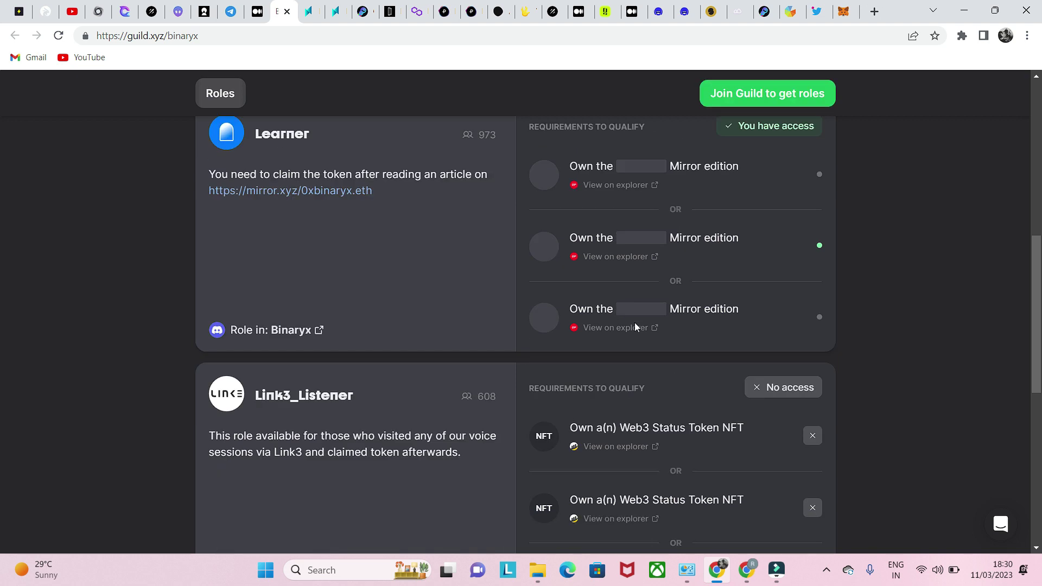
# - Review the Guild.xyz role requirements from Learner through Explorer, and view the Binaryx questboard on Crew3
pyautogui.scroll(3, 634, 322)
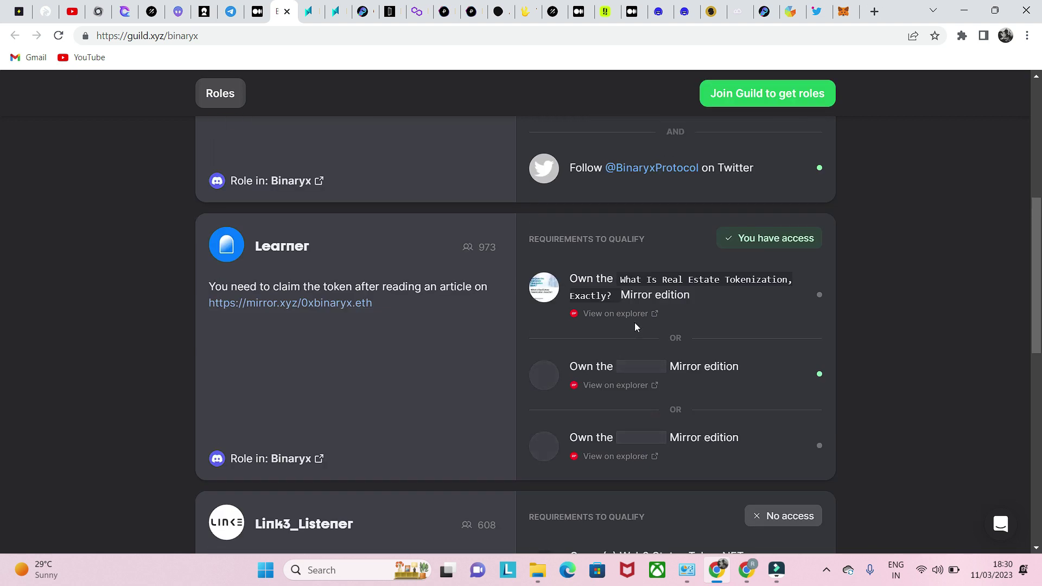
pyautogui.scroll(-3, 634, 322)
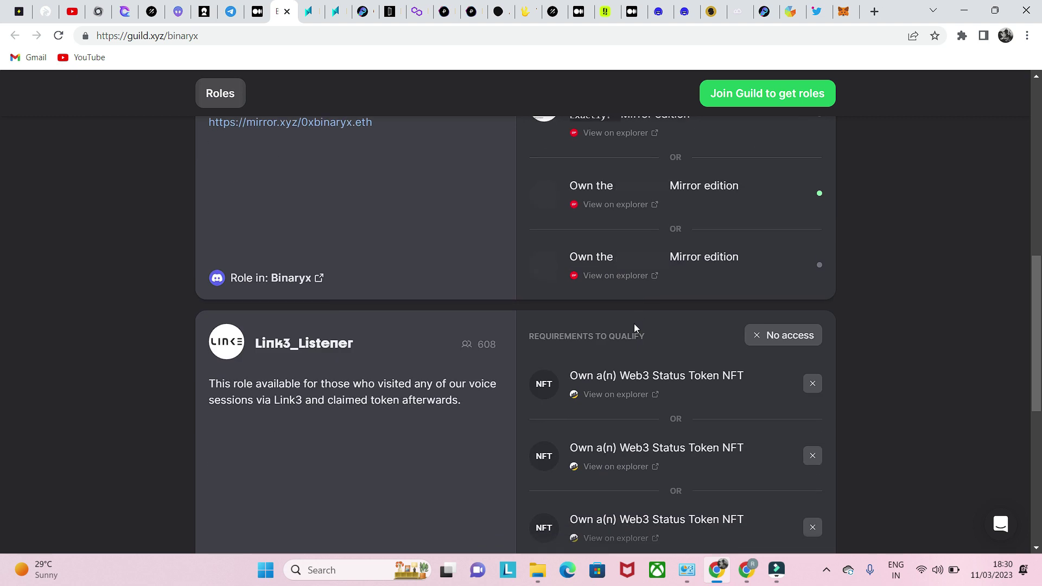
pyautogui.scroll(-3, 632, 325)
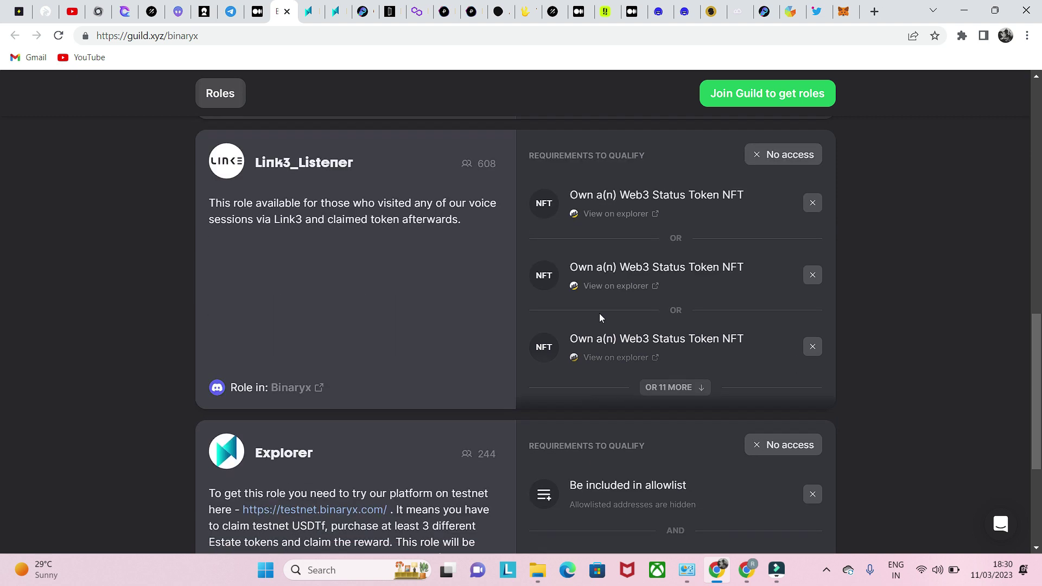
pyautogui.scroll(-4, 321, 259)
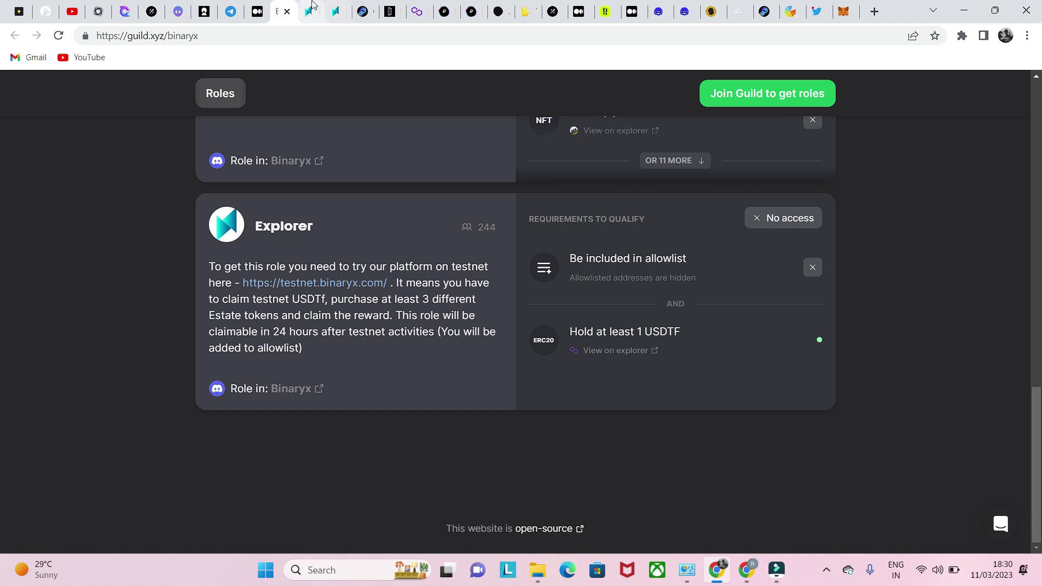
pyautogui.click(363, 11)
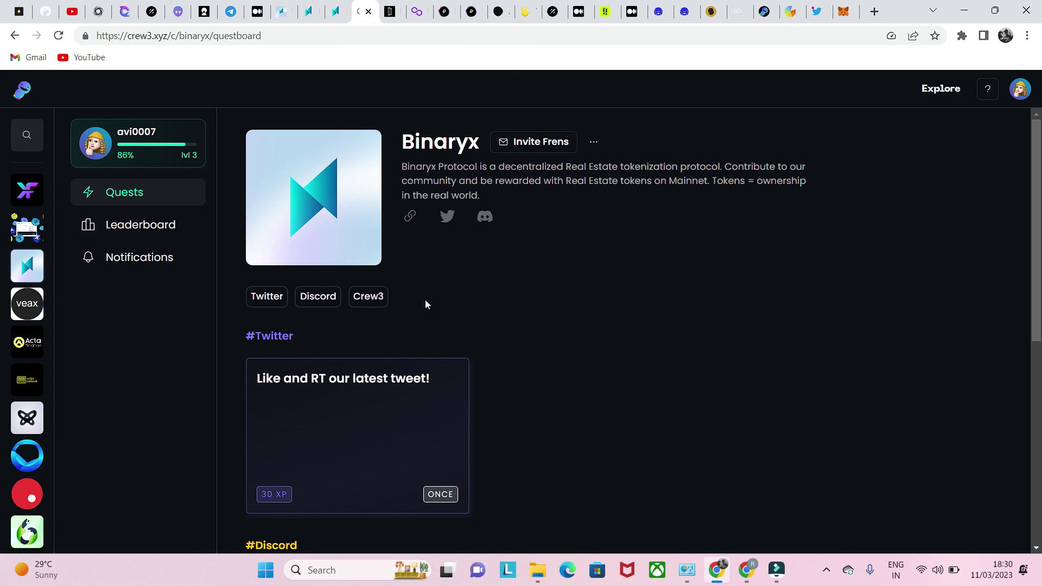
# - Switch to the Delysium Lucy chat and connect the MetaMask wallet, approving the network switch to Ethereum Mainnet
pyautogui.click(391, 10)
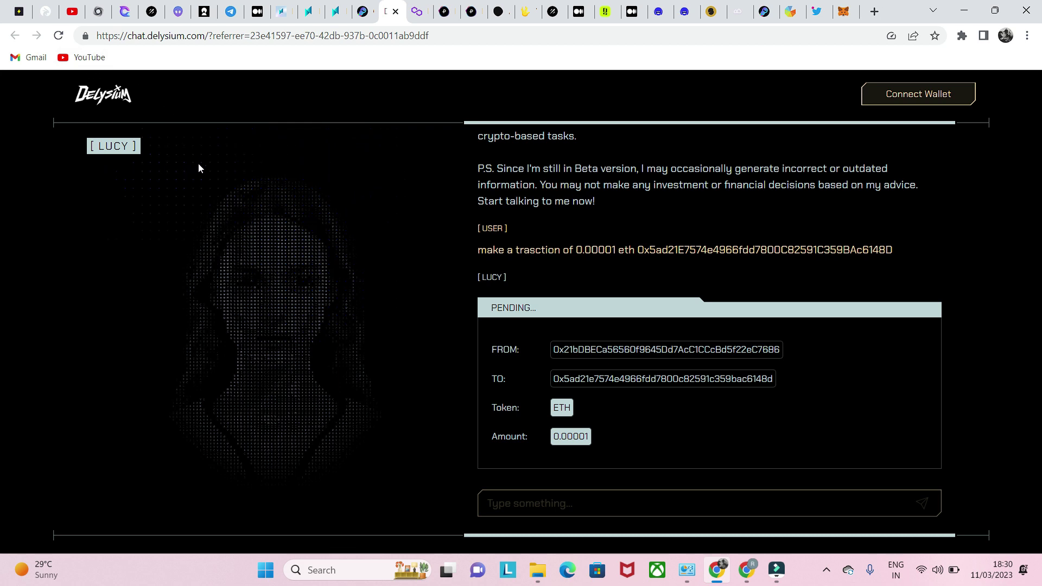
pyautogui.click(947, 99)
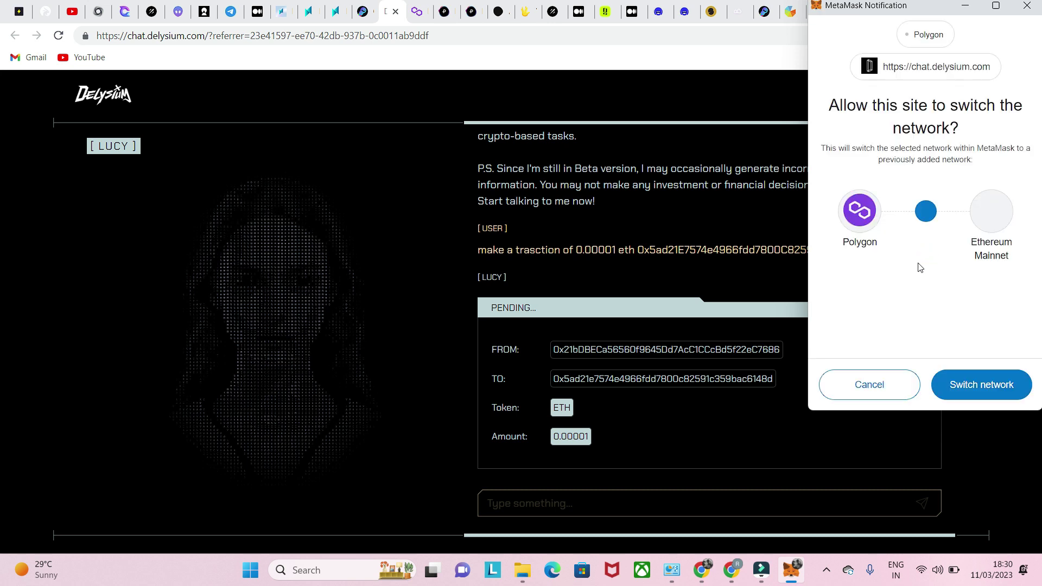
pyautogui.click(973, 386)
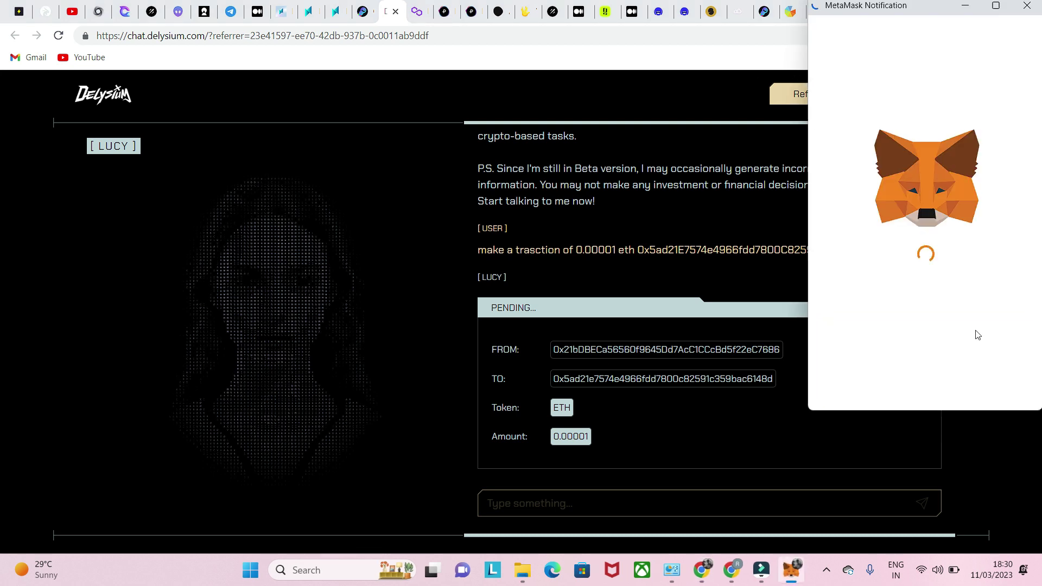
pyautogui.scroll(-5, 981, 326)
pyautogui.click(967, 375)
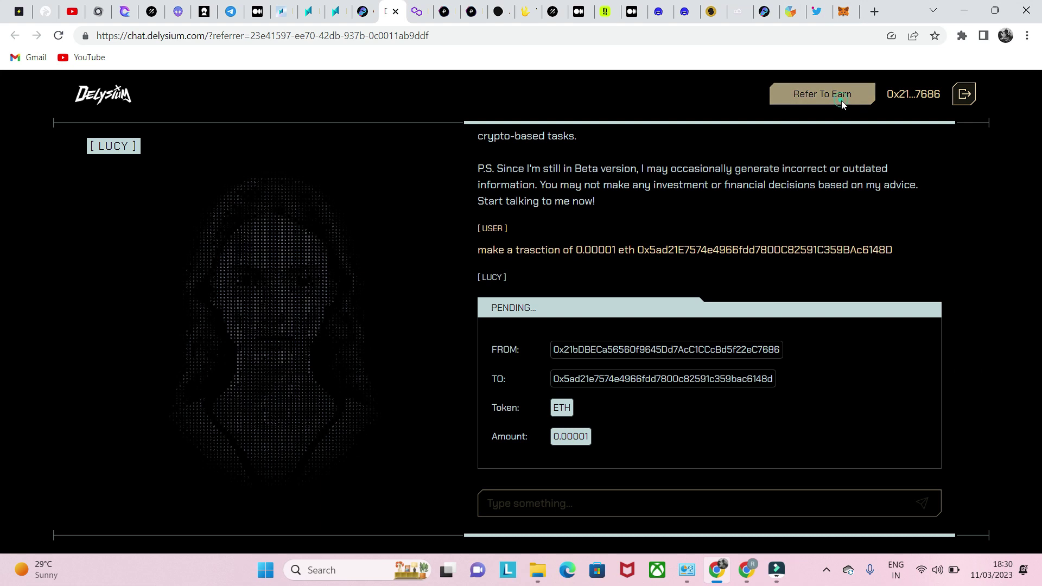
# - View Lucy's referral tasks for earning $AGI, close them and return to the chat message field
pyautogui.click(841, 99)
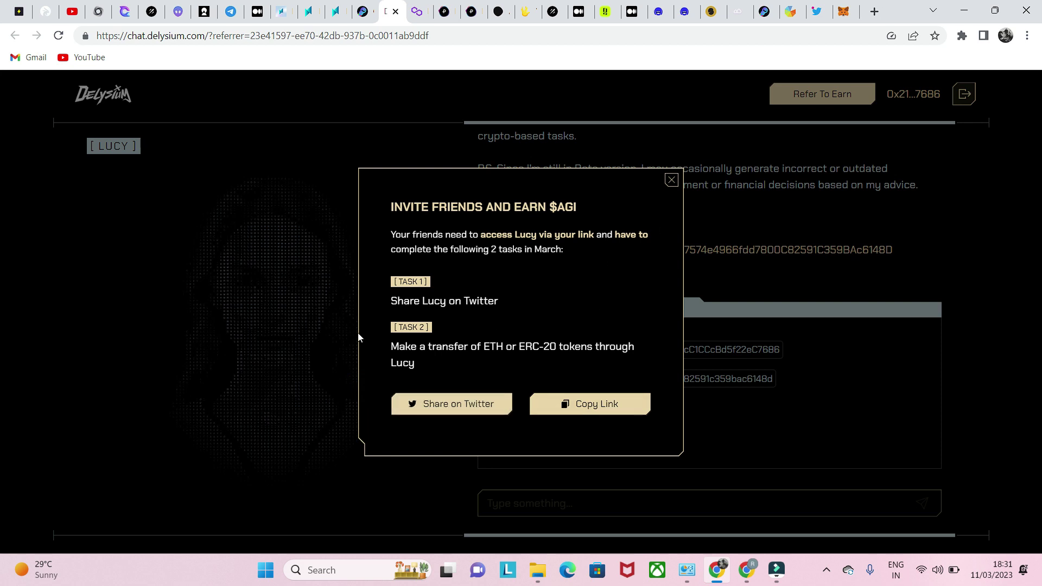
pyautogui.click(333, 181)
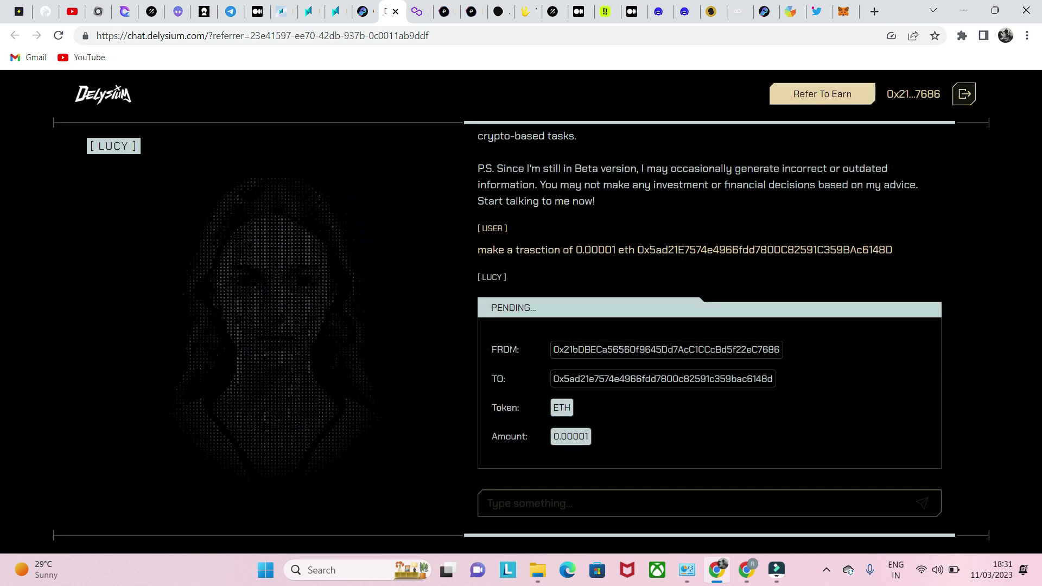
pyautogui.click(591, 500)
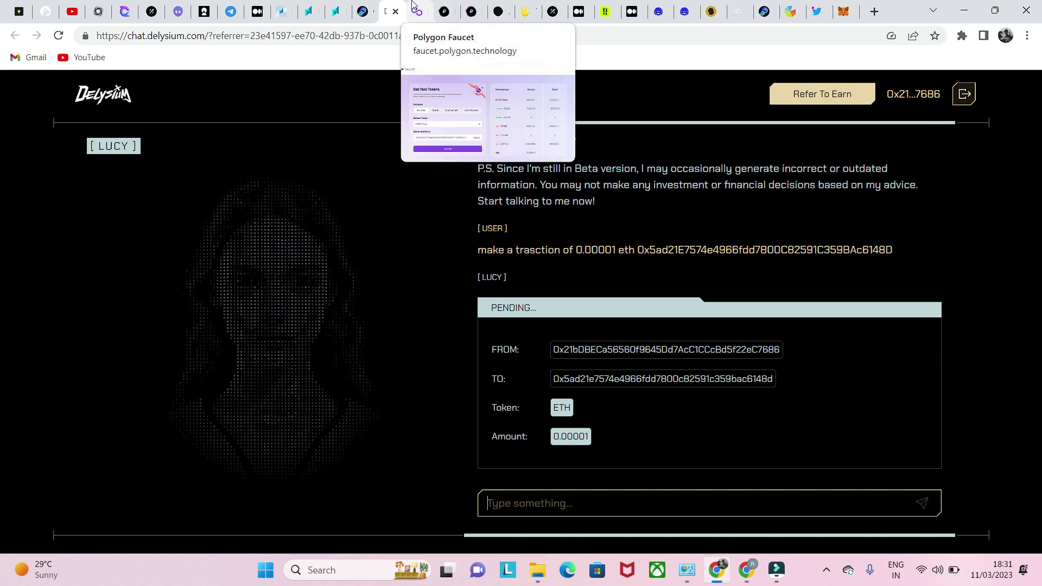
# - Switch to the Pantos testnet app, open its Transfer page and return to the Pantos faucet
pyautogui.moveTo(419, 15)
pyautogui.click(461, 13)
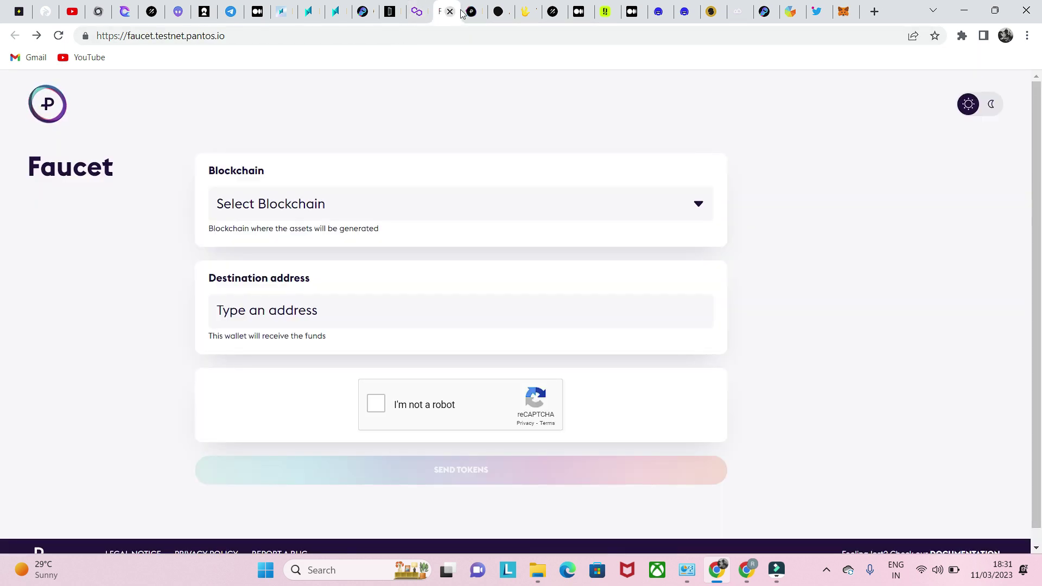
pyautogui.click(466, 12)
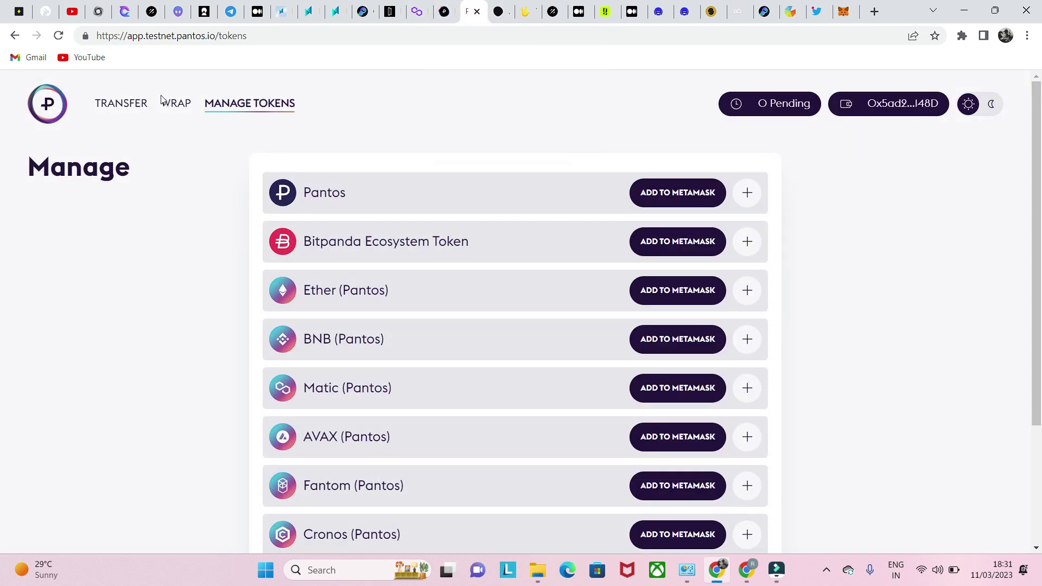
pyautogui.click(120, 106)
pyautogui.click(444, 15)
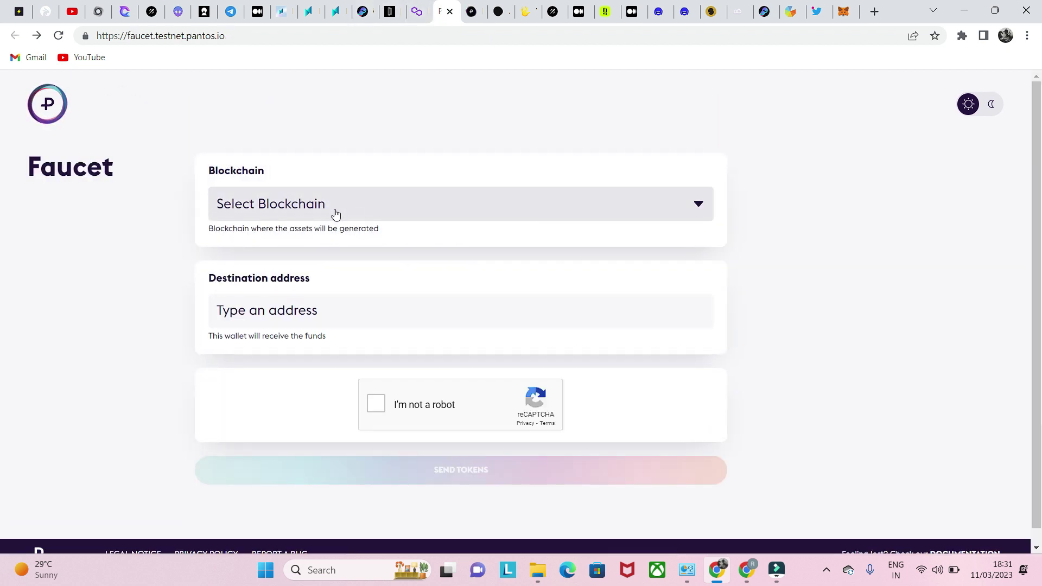
# - View the Polygon faucet and the list of testnet blockchains offered by the Pantos faucet
pyautogui.click(413, 11)
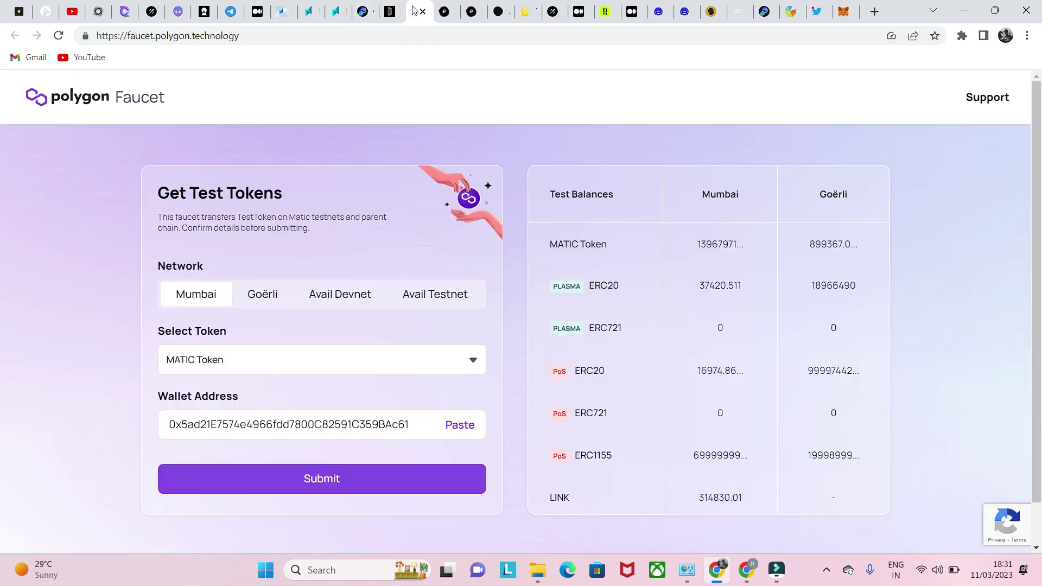
pyautogui.click(443, 12)
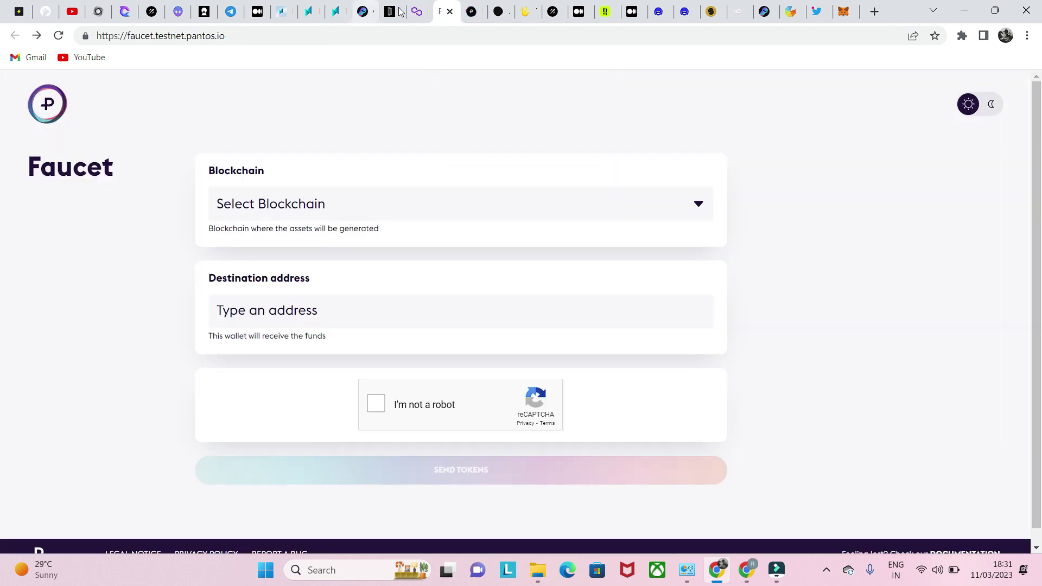
pyautogui.click(422, 15)
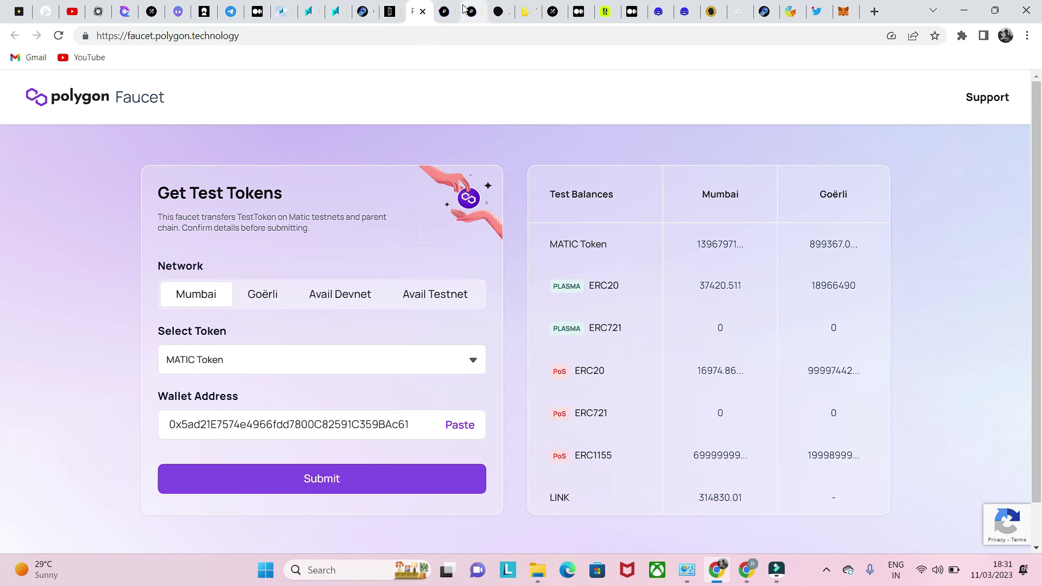
pyautogui.click(441, 13)
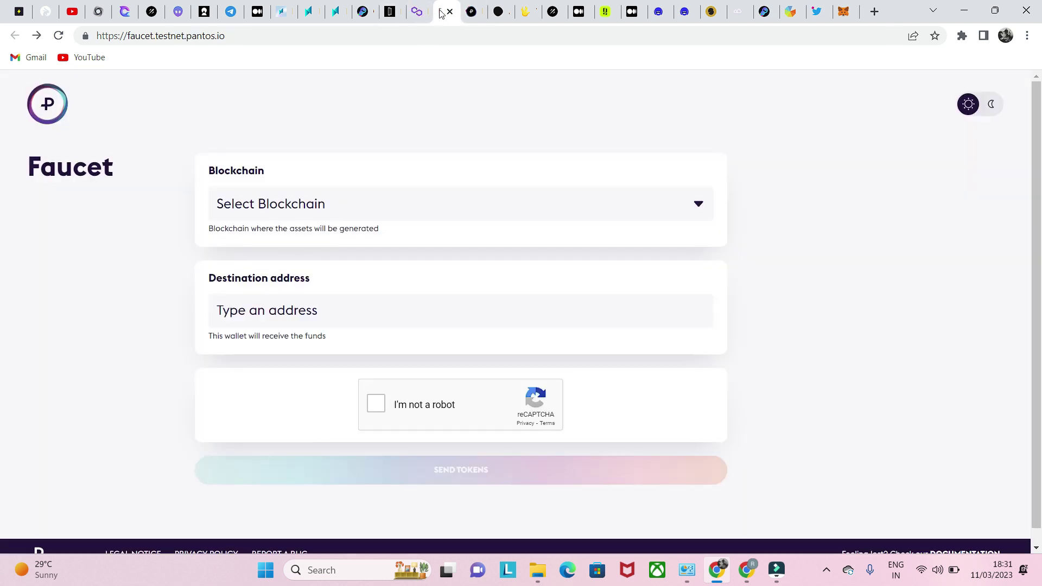
pyautogui.click(345, 211)
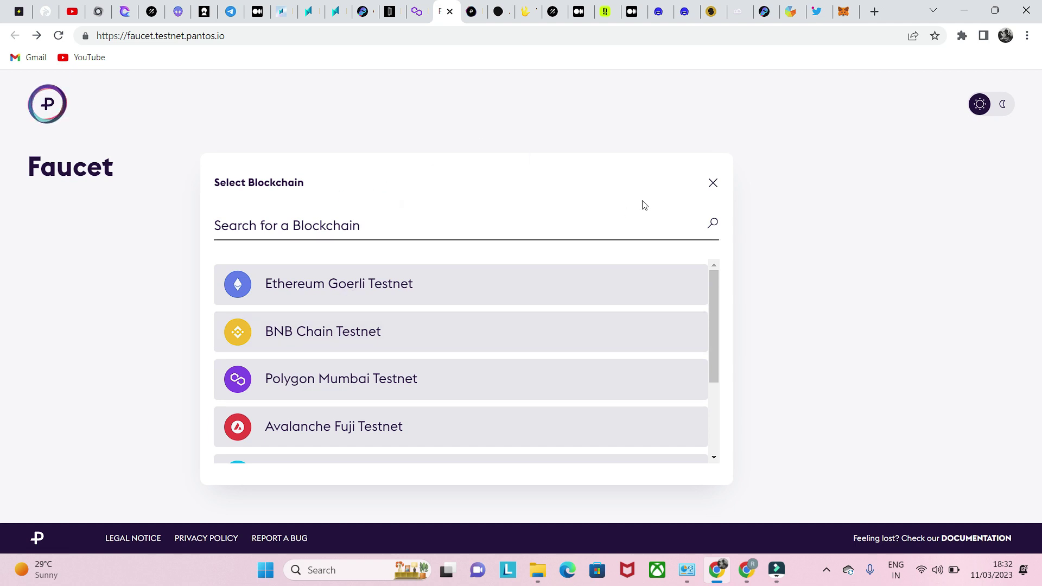
# - Set the Pantos transfer from BNB Chain to Ethereum, approving the wallet's network request
pyautogui.click(472, 12)
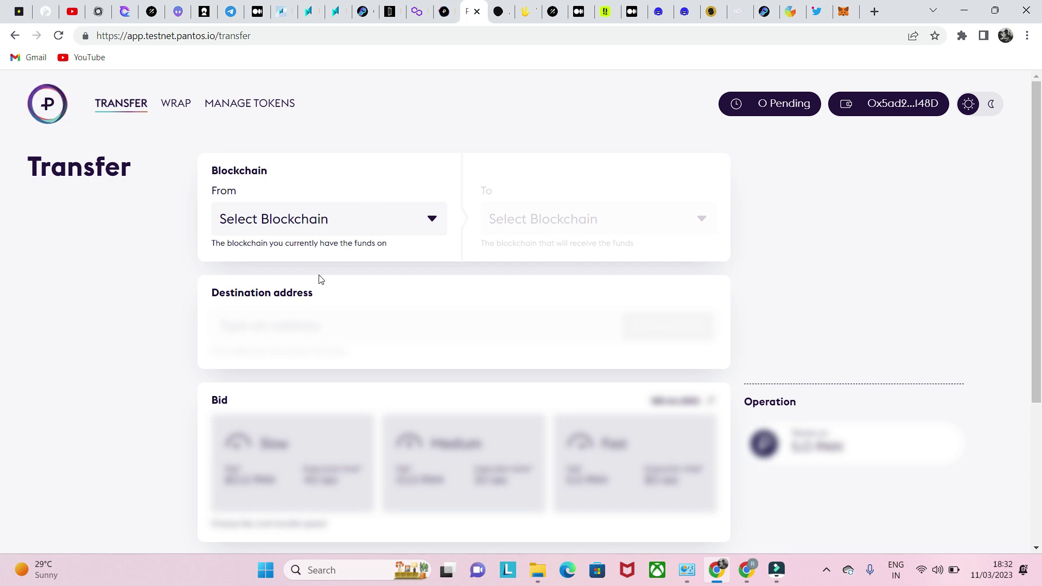
pyautogui.click(323, 223)
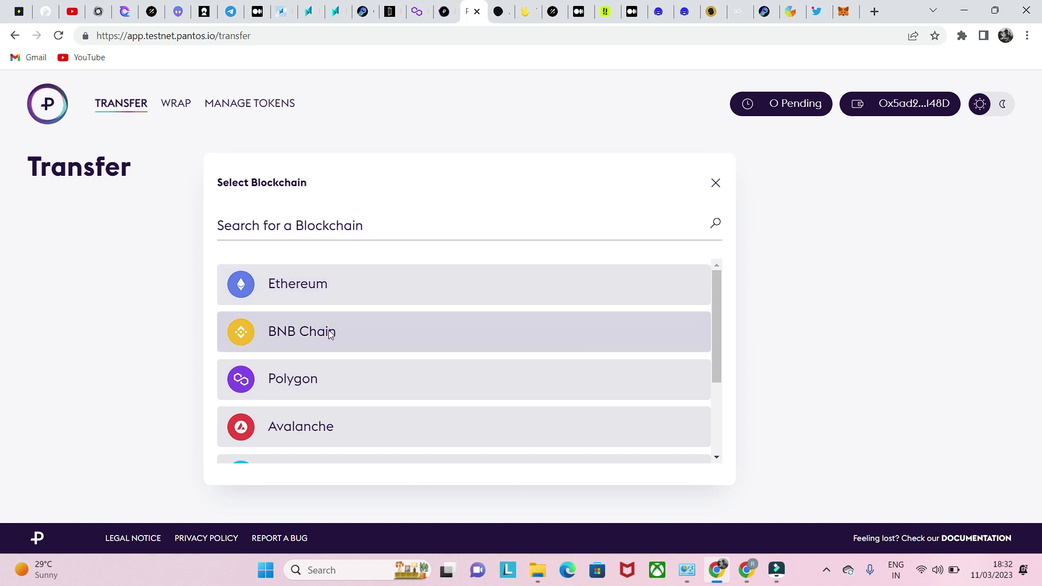
pyautogui.click(328, 330)
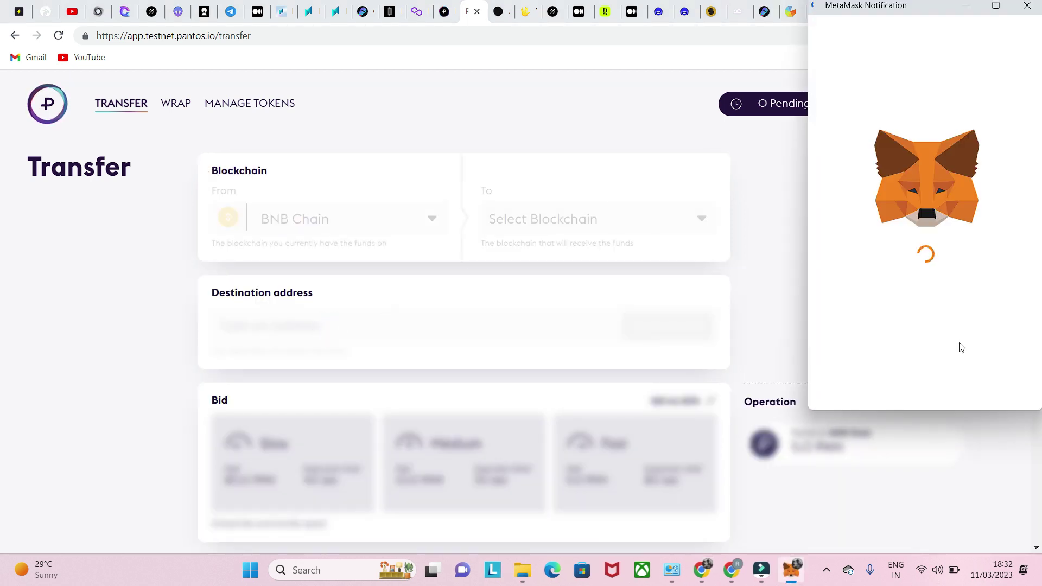
pyautogui.click(994, 381)
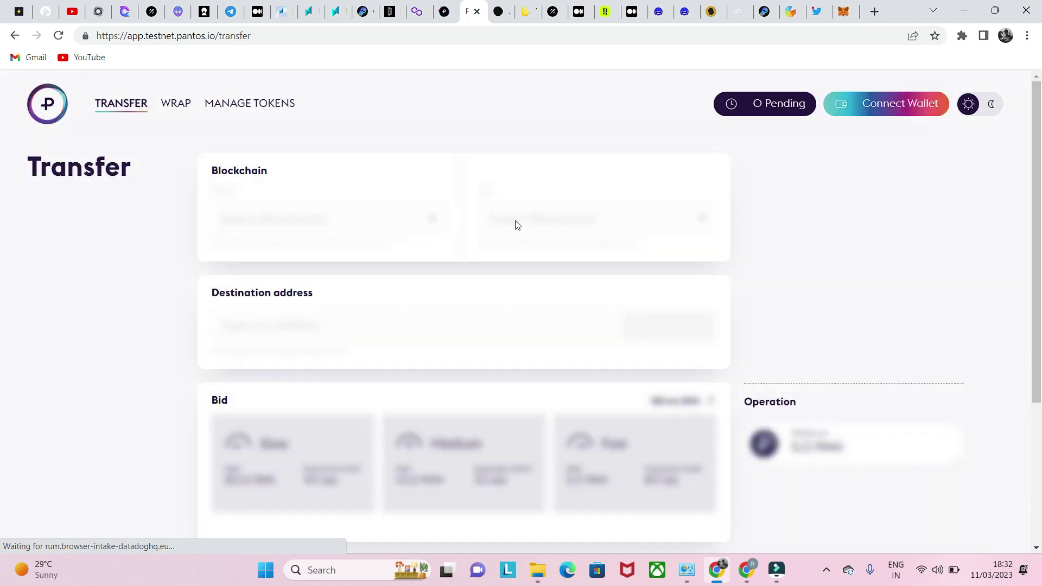
pyautogui.click(581, 217)
pyautogui.click(457, 277)
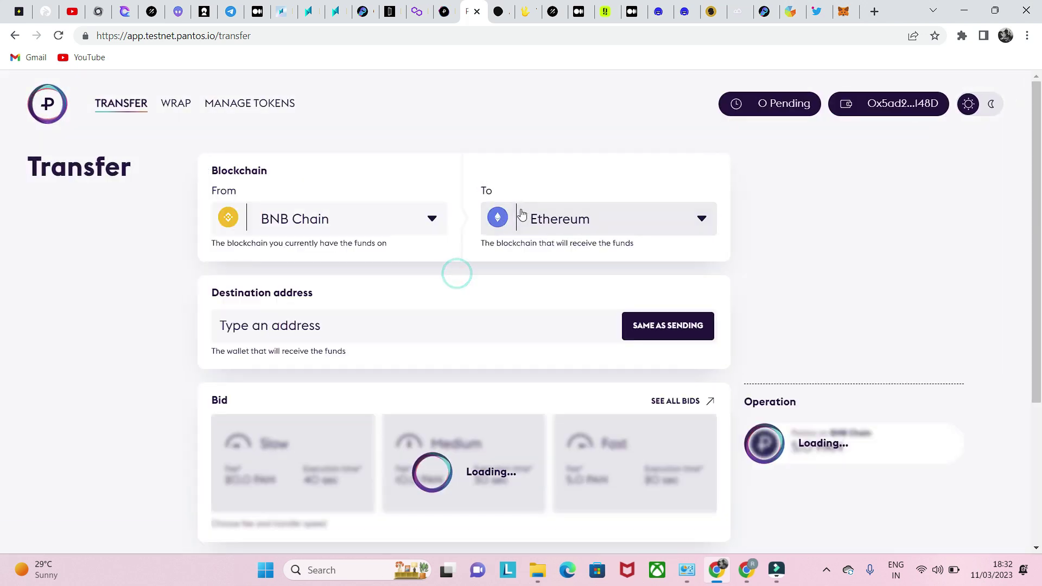
# - Use the sending wallet as the transfer's destination address, choose the Fast bid, and select PAN - Pantos as the token
pyautogui.scroll(-3, 542, 217)
pyautogui.click(681, 144)
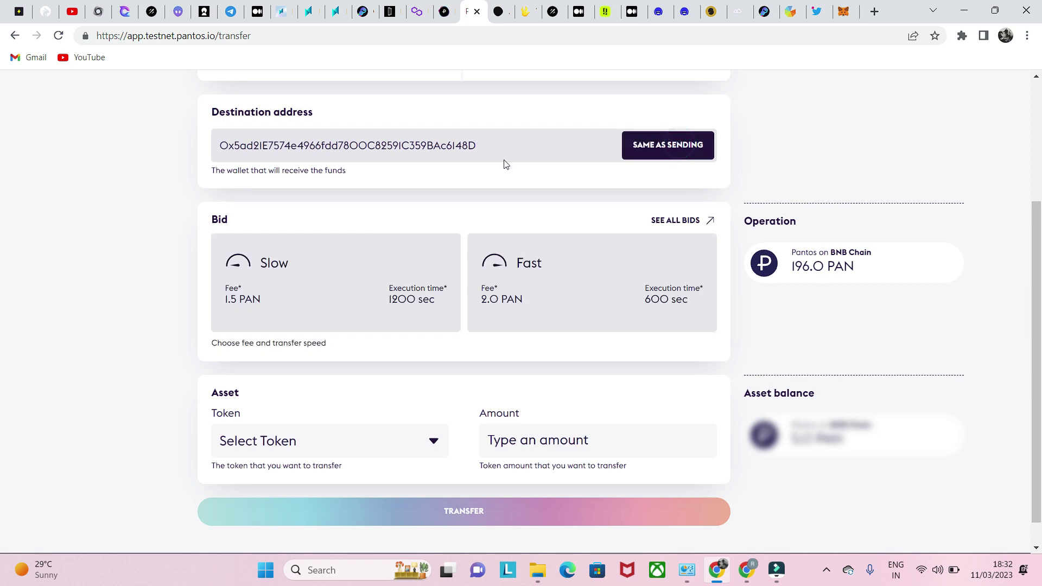
pyautogui.click(557, 273)
pyautogui.scroll(-1, 561, 281)
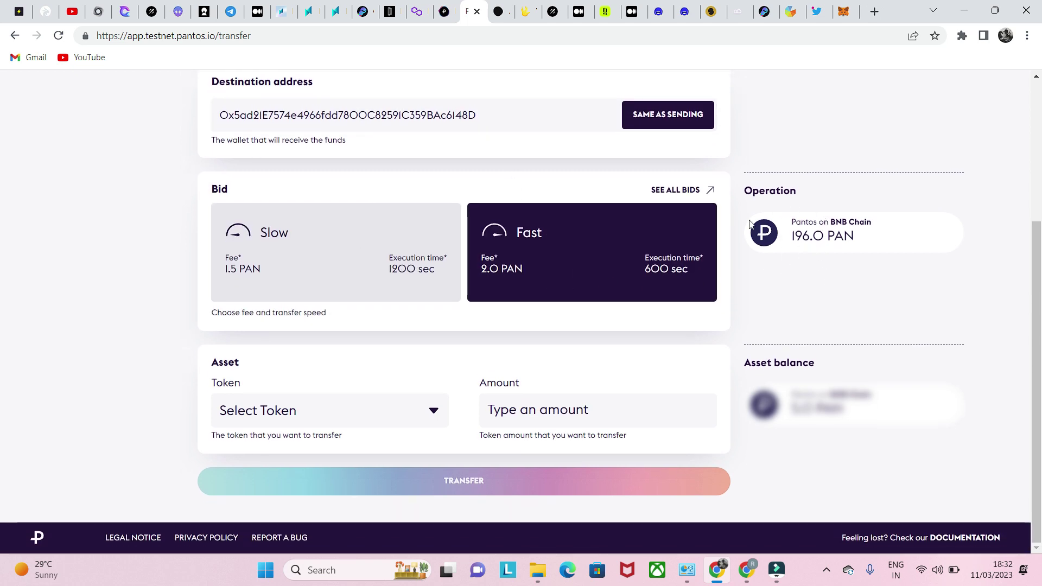
pyautogui.click(403, 419)
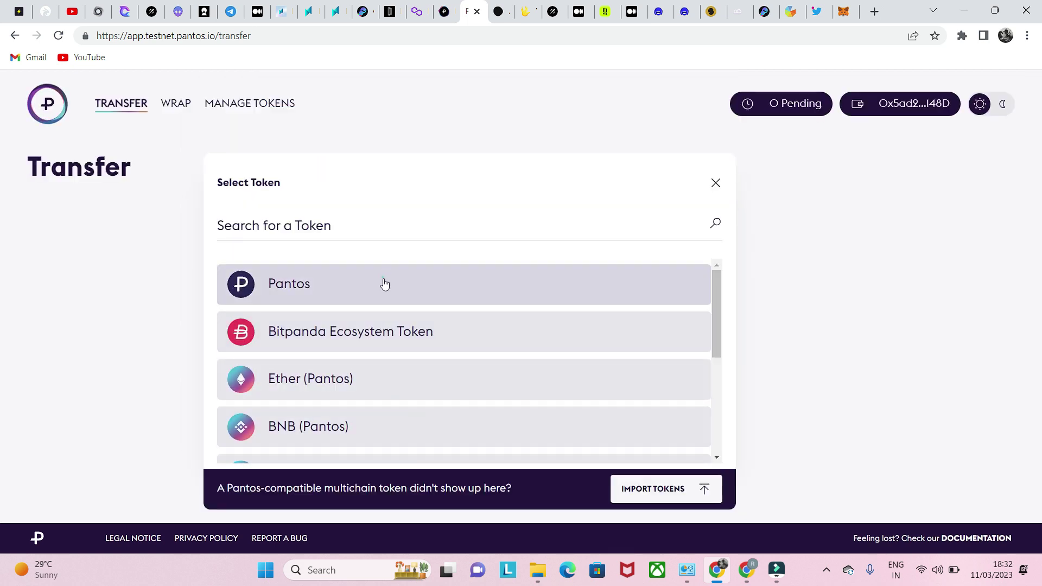
pyautogui.click(384, 283)
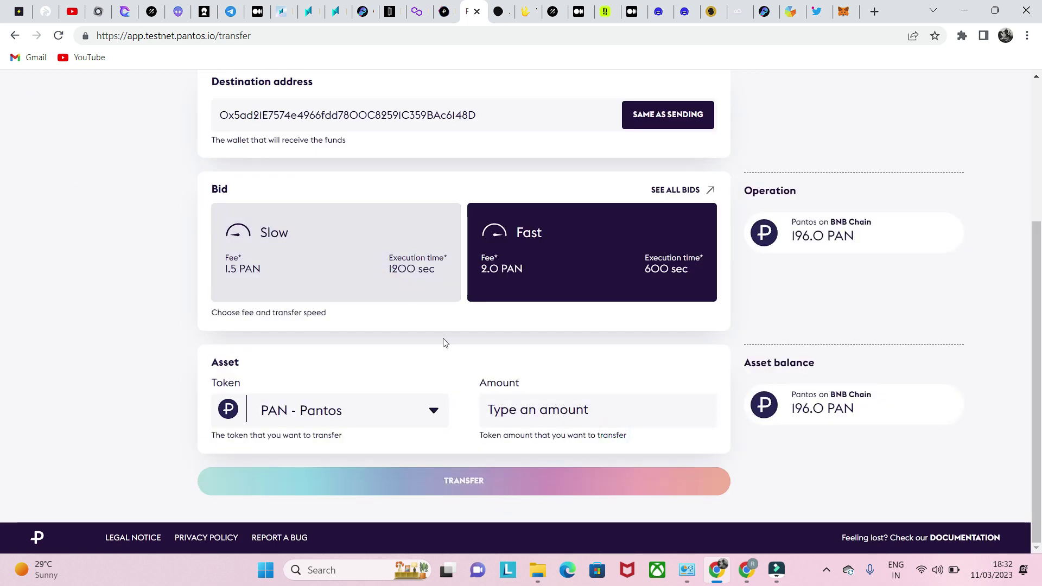
# - Wrap 0.1 BNB on the Pantos testnet and approve the transaction in the wallet
pyautogui.scroll(4, 337, 186)
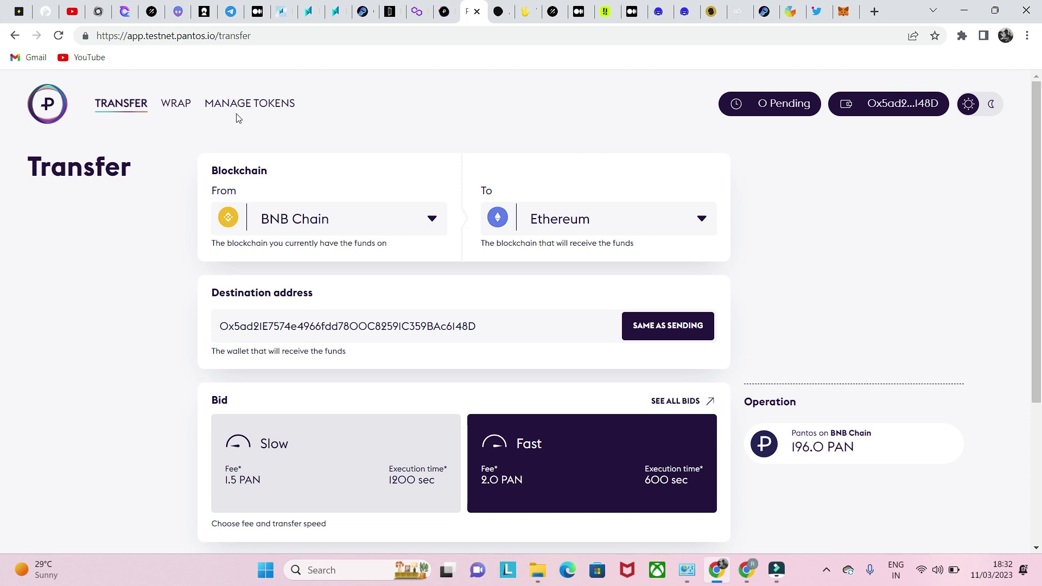
pyautogui.click(176, 105)
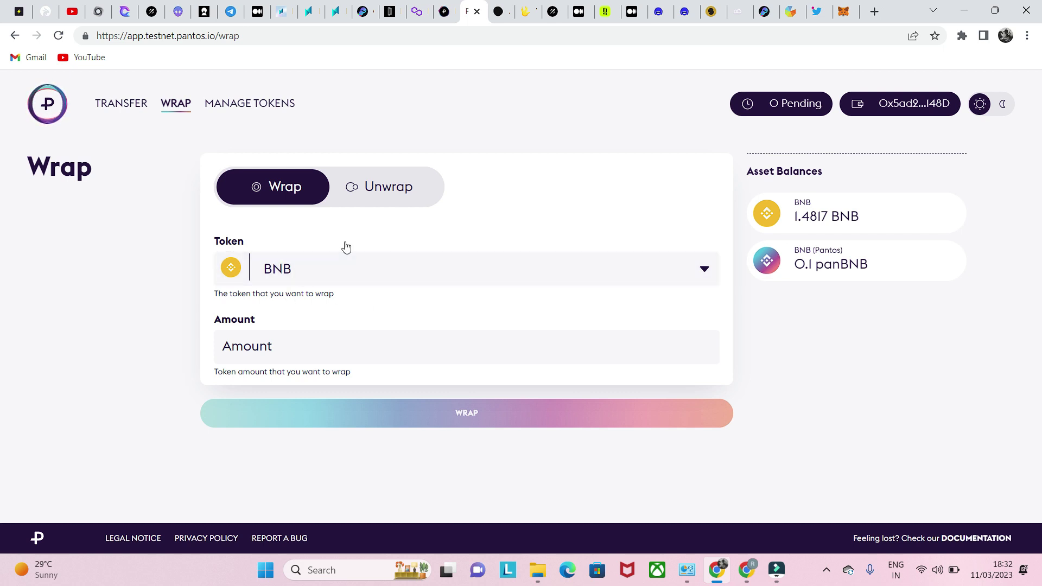
pyautogui.click(343, 346)
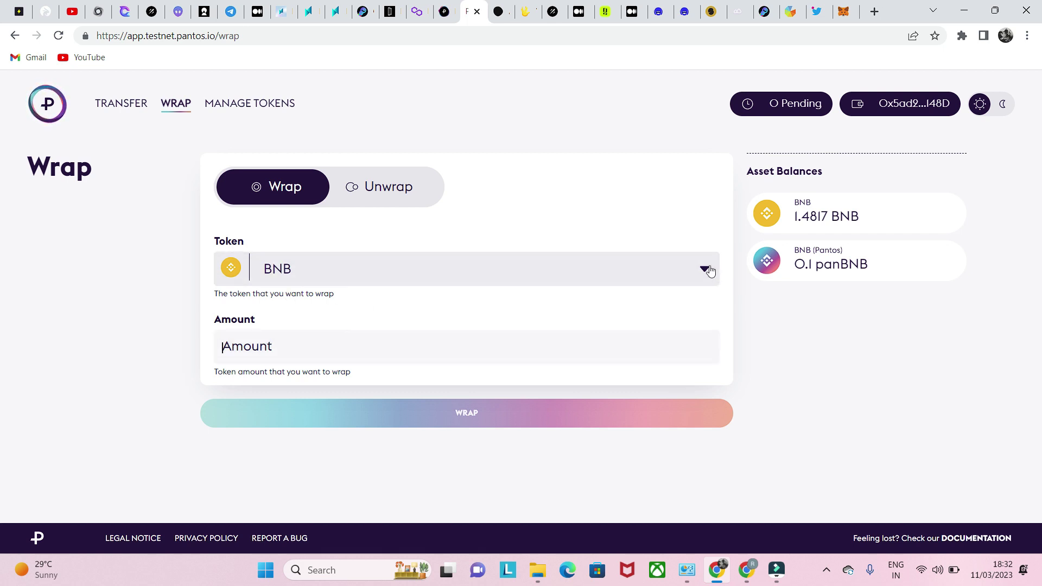
pyautogui.click(464, 411)
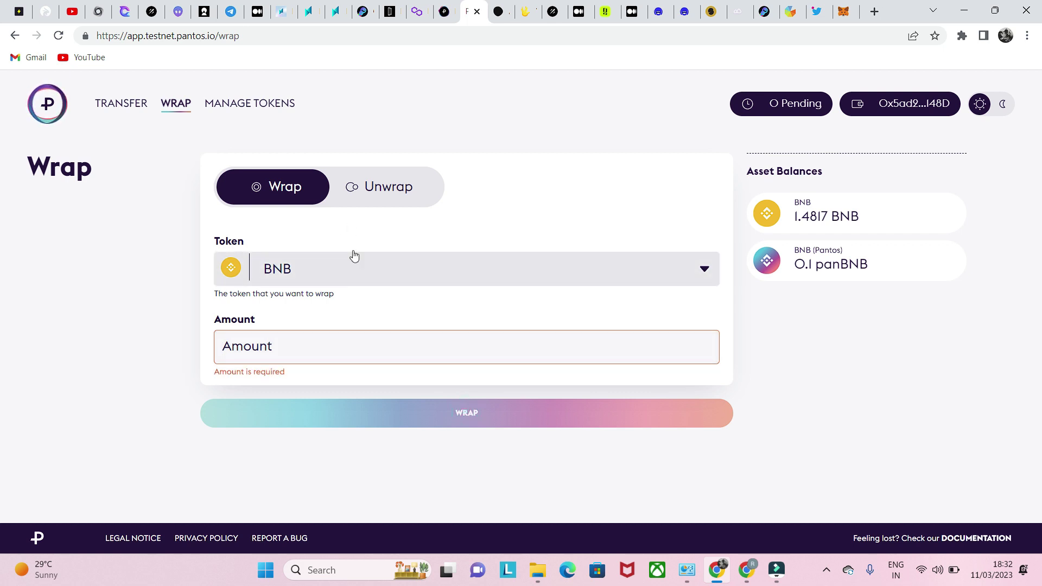
pyautogui.click(388, 342)
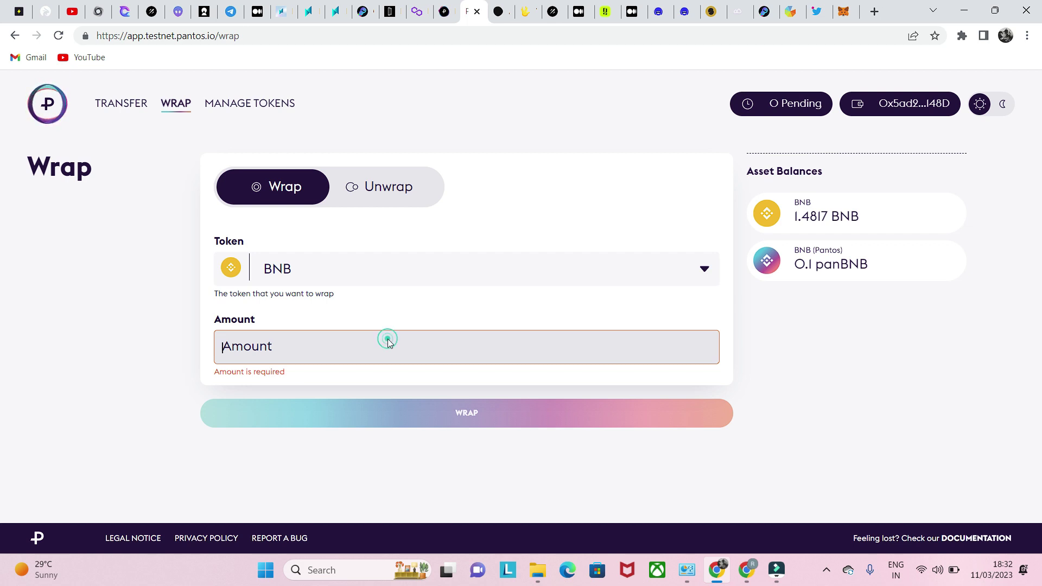
pyautogui.write('0.1')
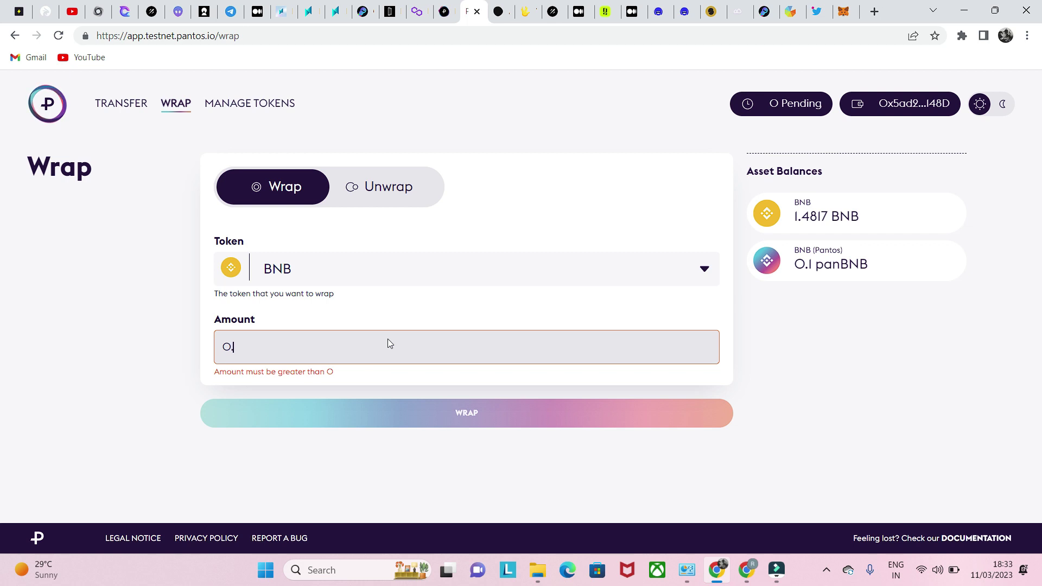
pyautogui.click(461, 417)
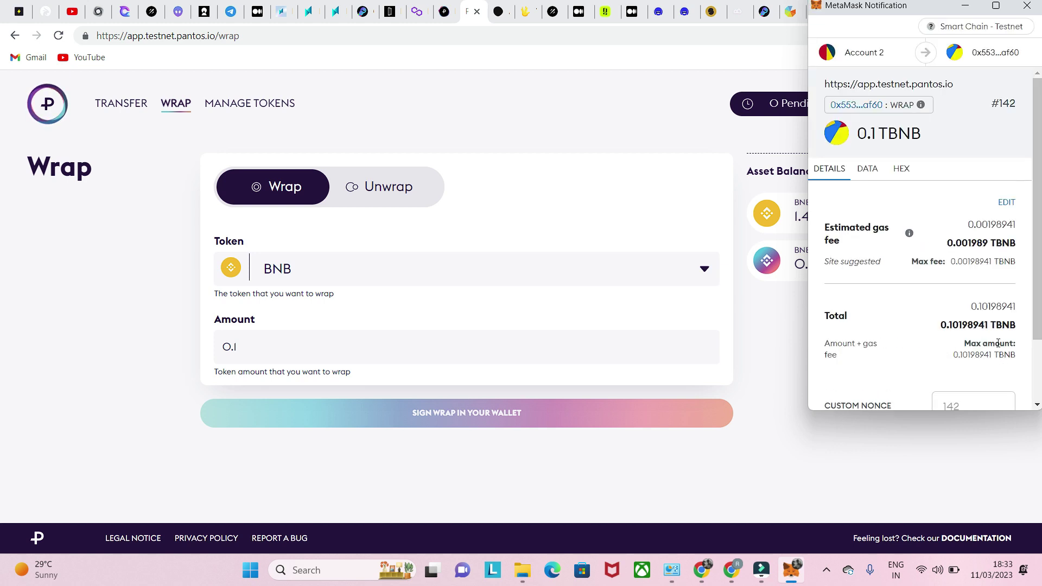
pyautogui.click(987, 384)
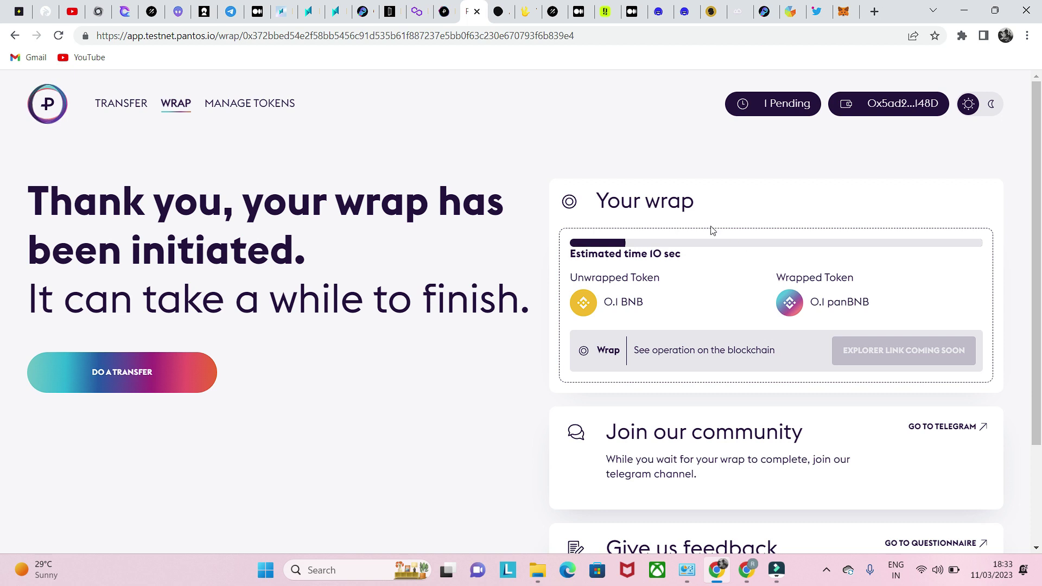
# - Open the unwrap form for BNB, and view the Typeform survey on familiarity with Crypto / Web3 products
pyautogui.hotkey('alt', 'Left')
pyautogui.click(393, 191)
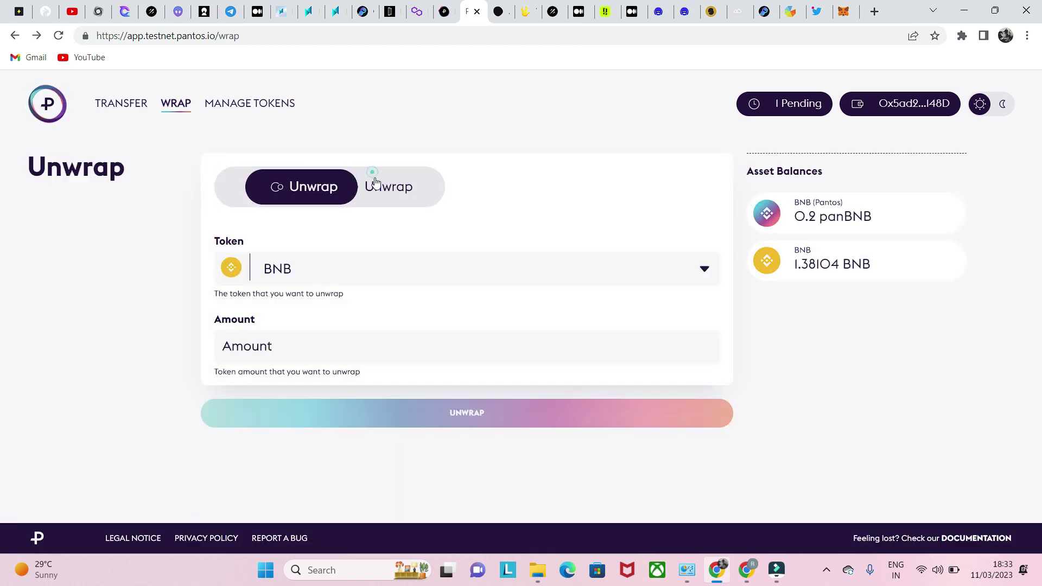
pyautogui.click(363, 341)
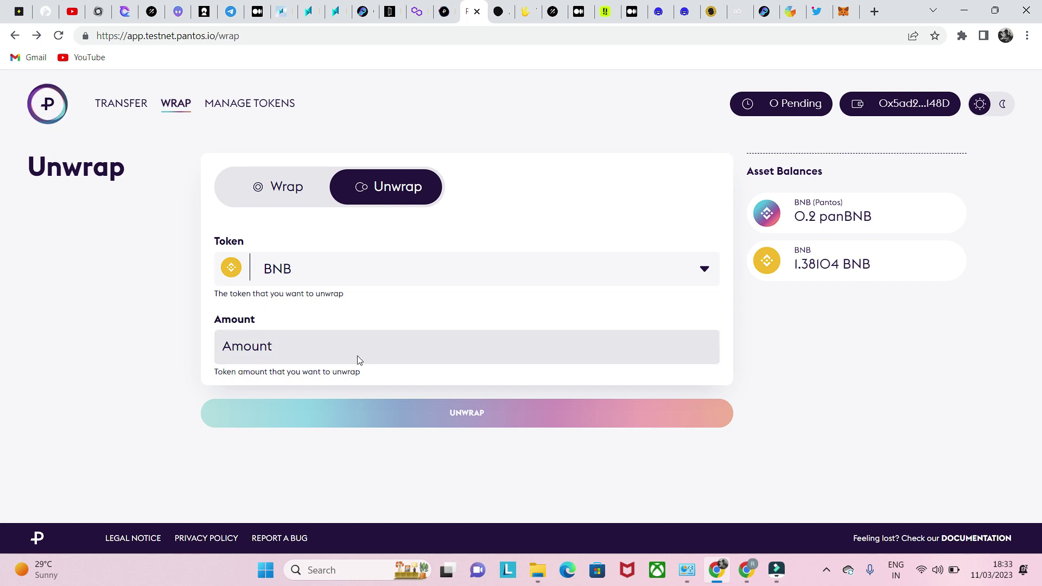
pyautogui.click(500, 13)
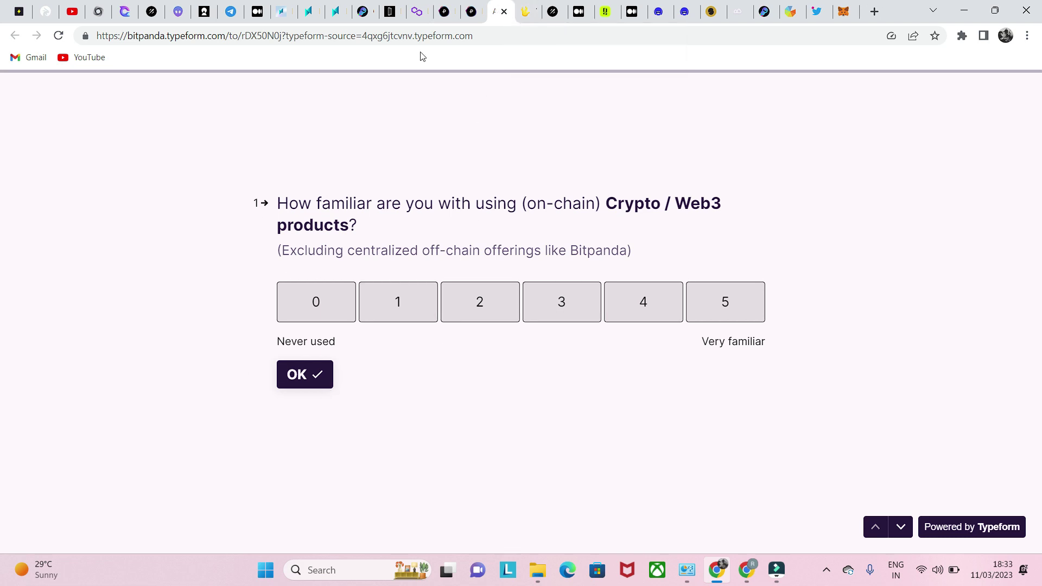
pyautogui.moveTo(454, 15)
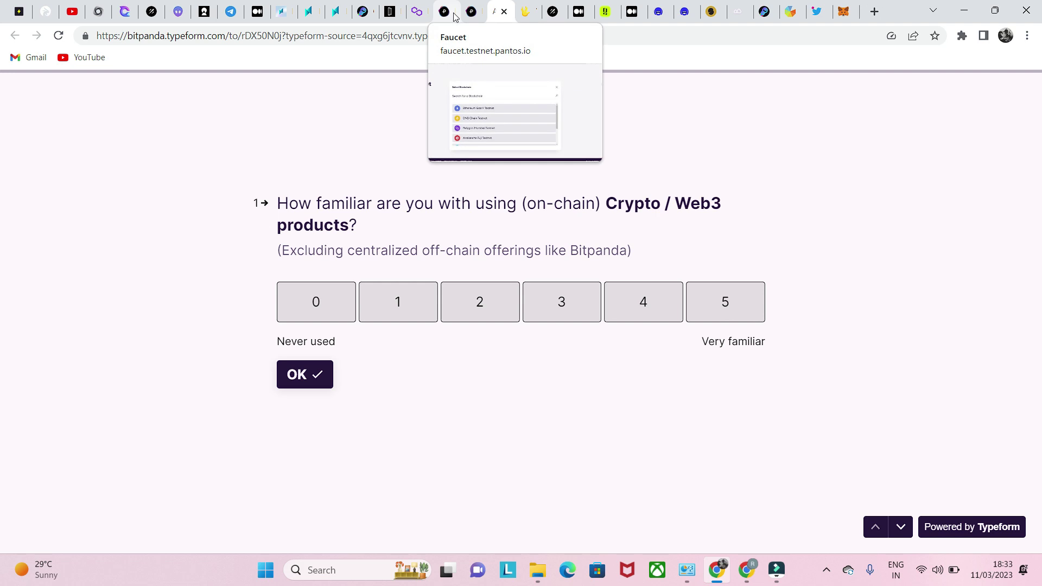
# - Switch to Yat Fantasy, return to its home page and examine the game table's enrollment, start and length details
pyautogui.click(525, 12)
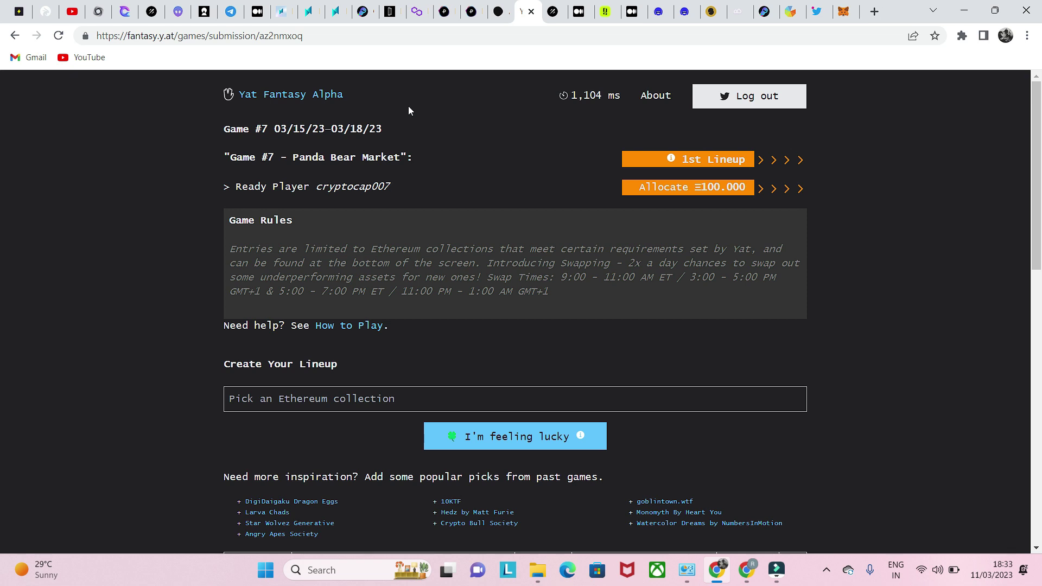
pyautogui.hotkey('alt', 'Left')
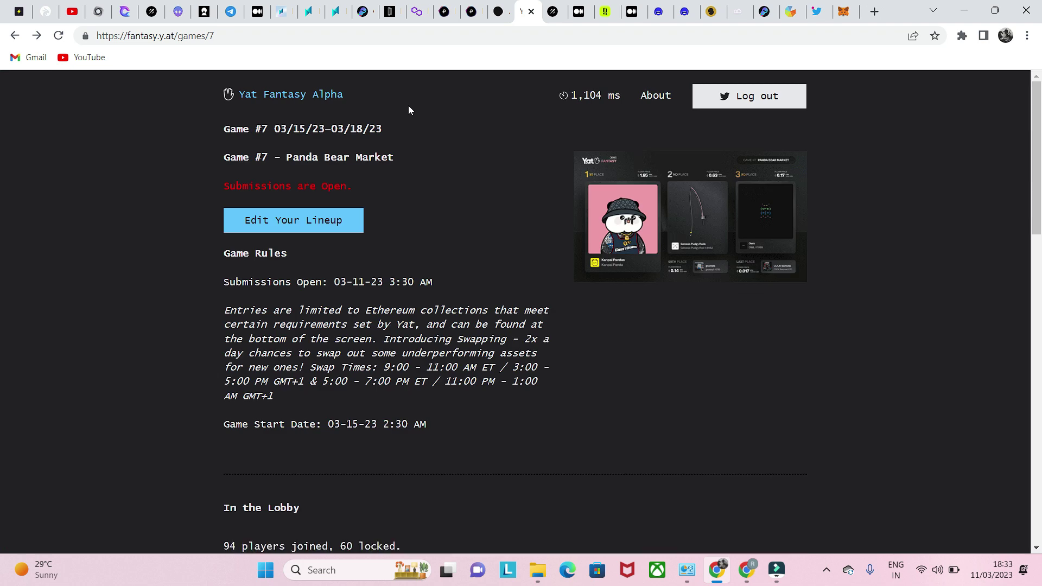
pyautogui.hotkey('alt', 'Right')
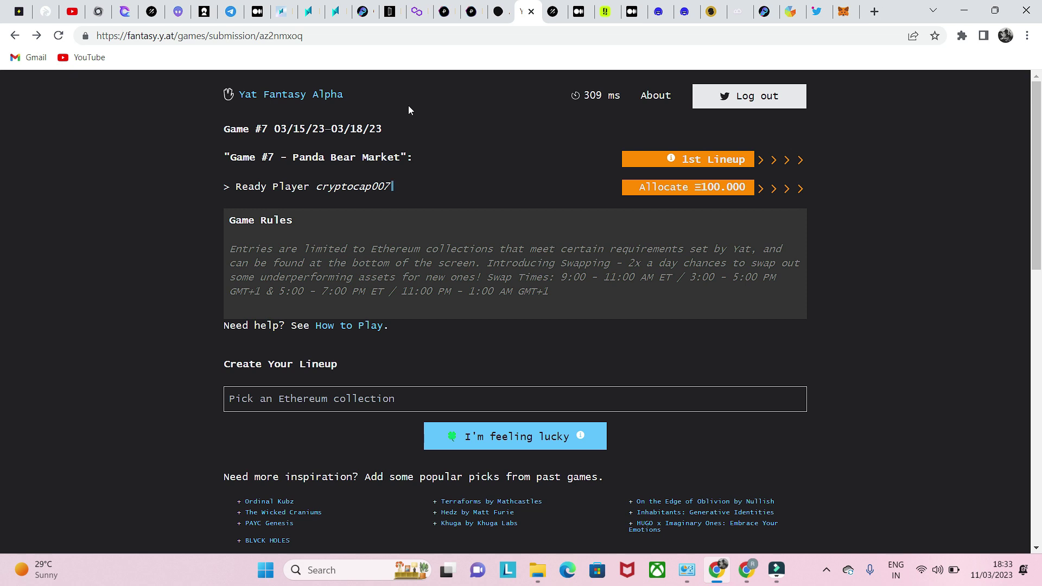
pyautogui.scroll(-7, 396, 170)
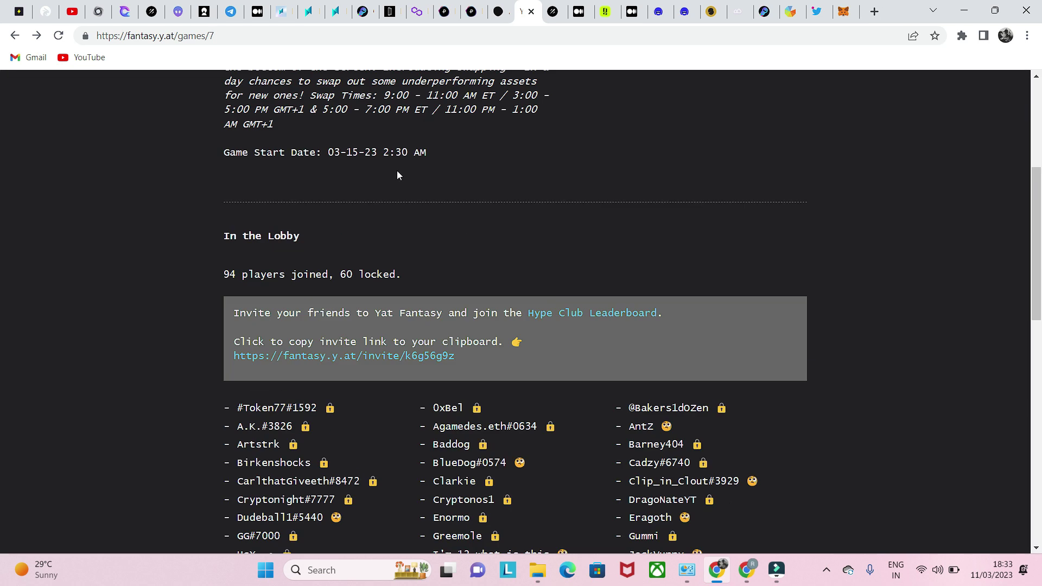
pyautogui.scroll(-3, 396, 170)
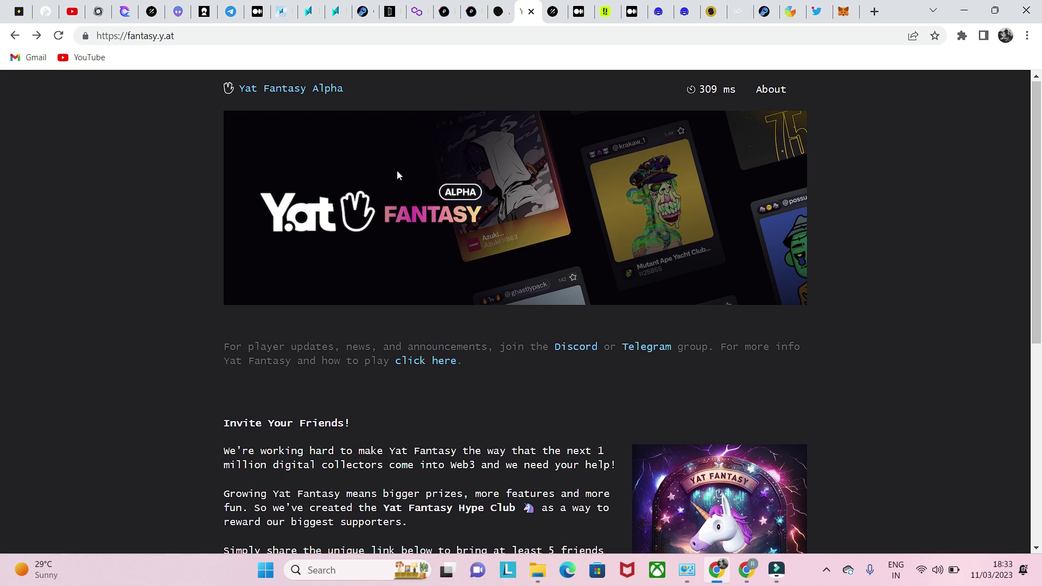
pyautogui.scroll(-3, 396, 171)
pyautogui.scroll(3, 396, 170)
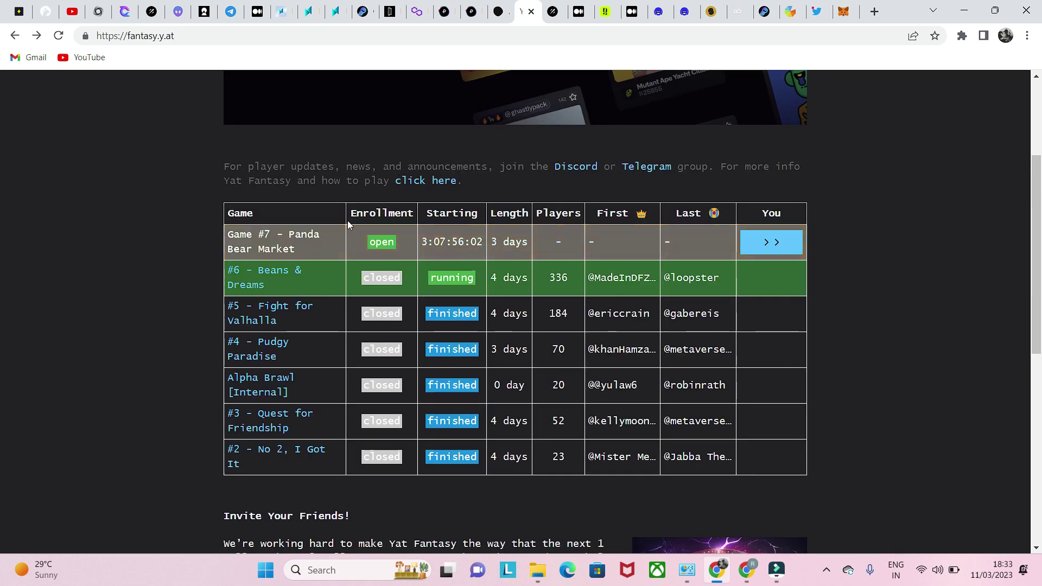
pyautogui.scroll(3, 347, 224)
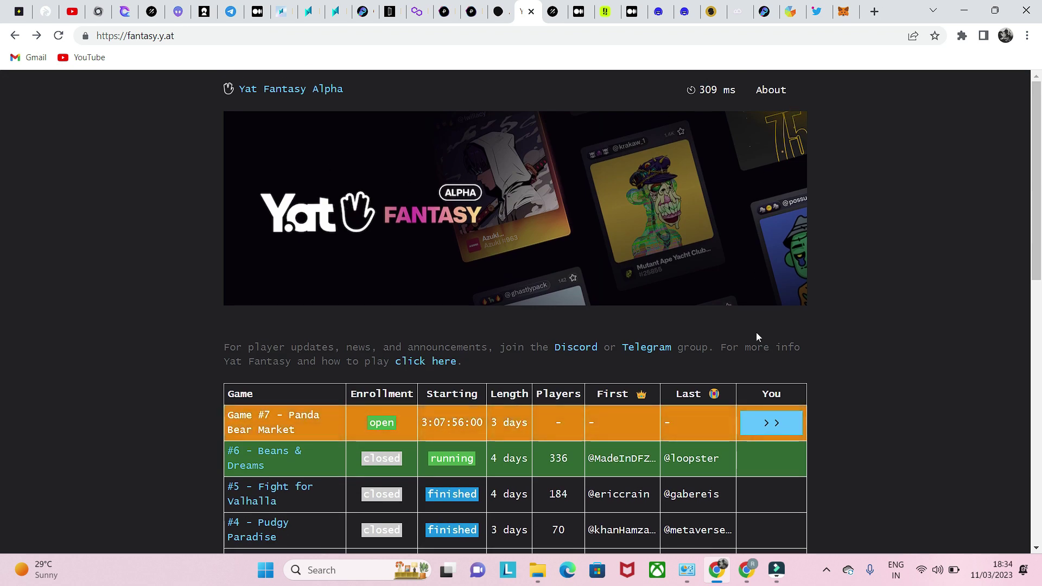
pyautogui.scroll(-3, 380, 296)
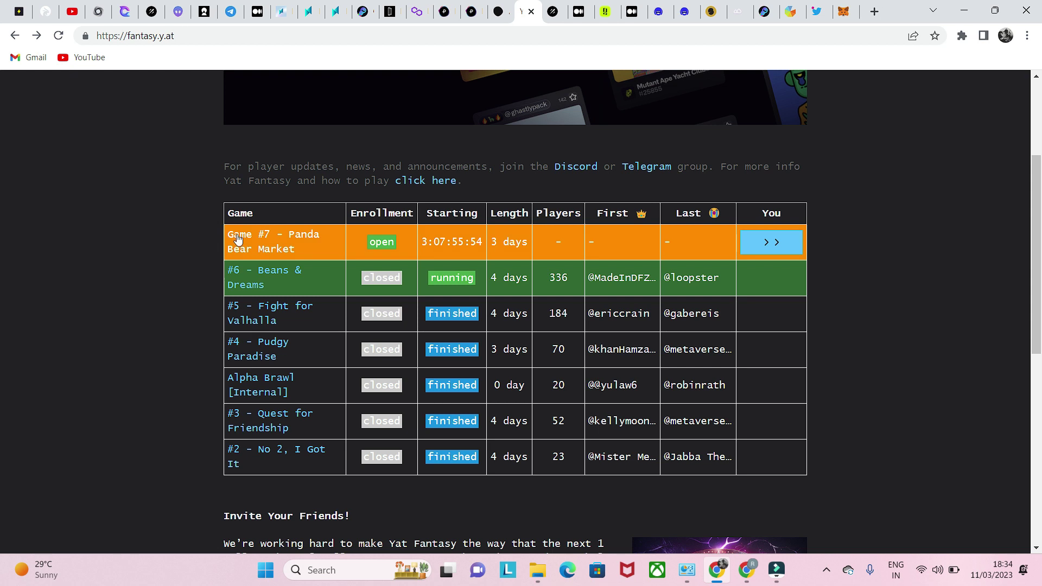
# - Open Game #7 - Panda Bear Market and start creating a lineup for it
pyautogui.click(775, 248)
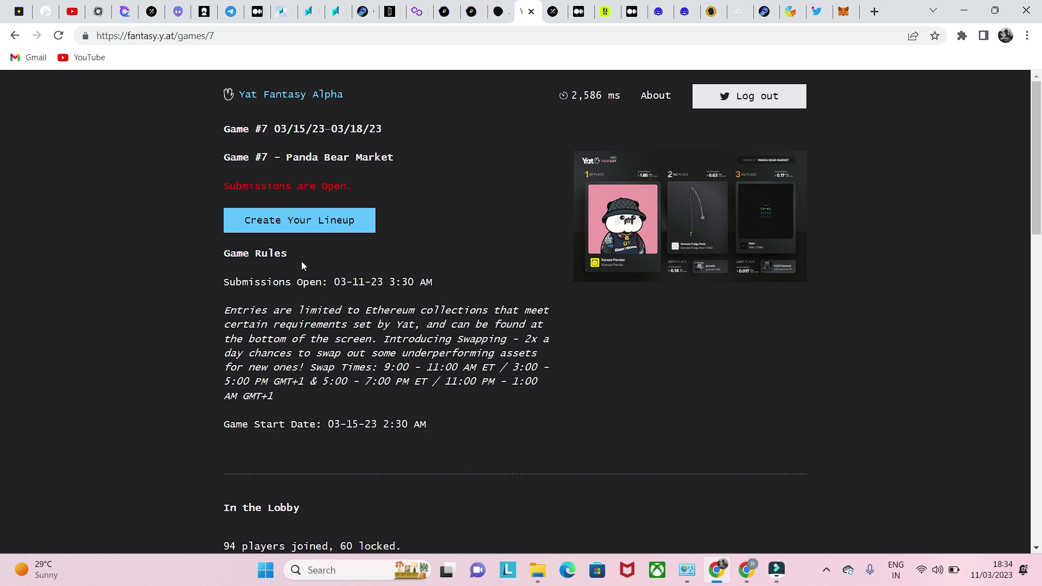
pyautogui.scroll(-5, 301, 263)
pyautogui.scroll(5, 301, 265)
pyautogui.click(316, 221)
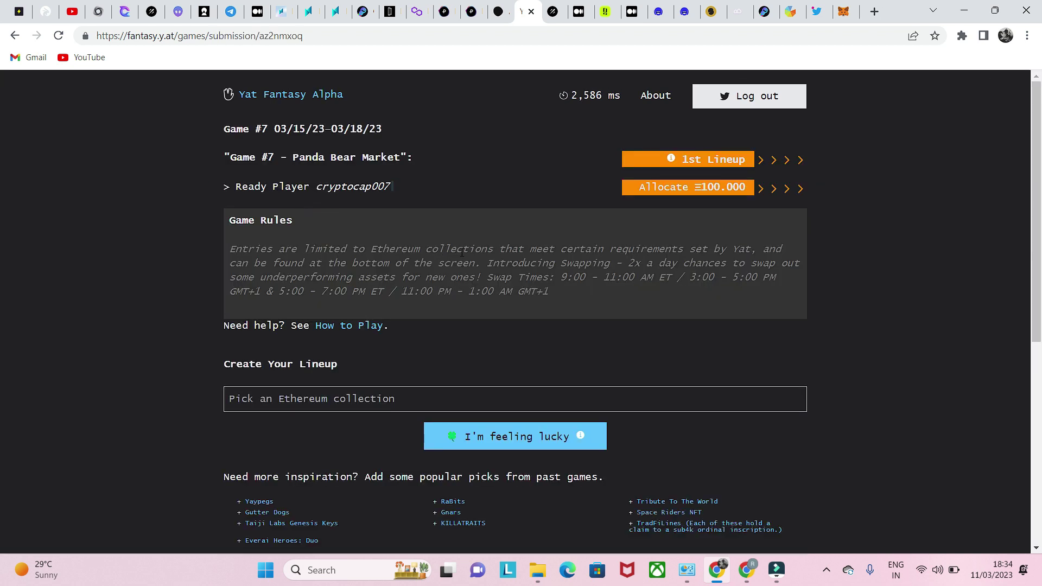
# - Examine the game rules, the lineup's collections with their quantities and stats, and the lineup requirements checklist
pyautogui.scroll(-6, 429, 276)
pyautogui.scroll(7, 418, 298)
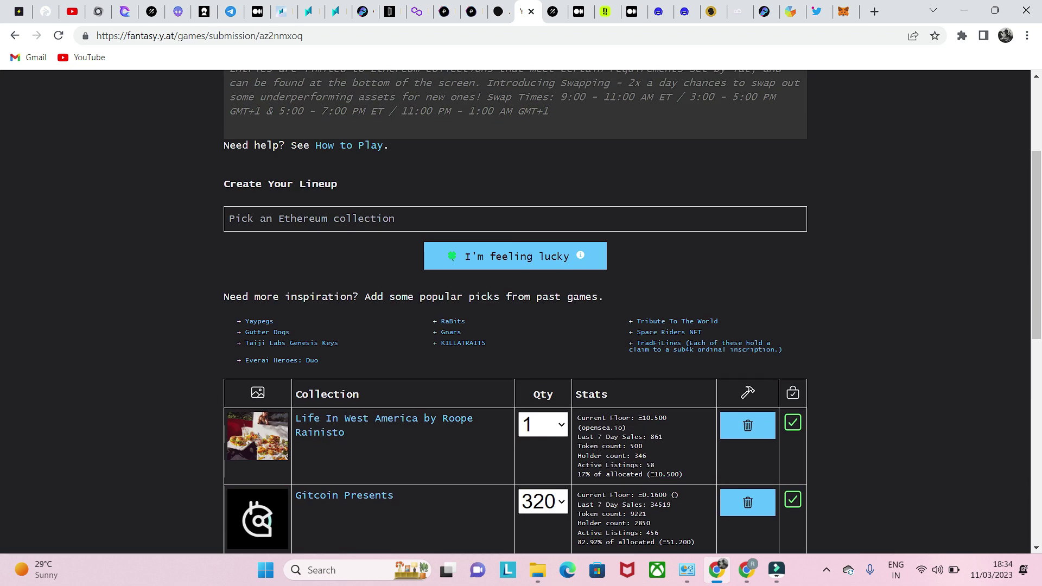
pyautogui.scroll(-3, 418, 309)
pyautogui.scroll(3, 429, 315)
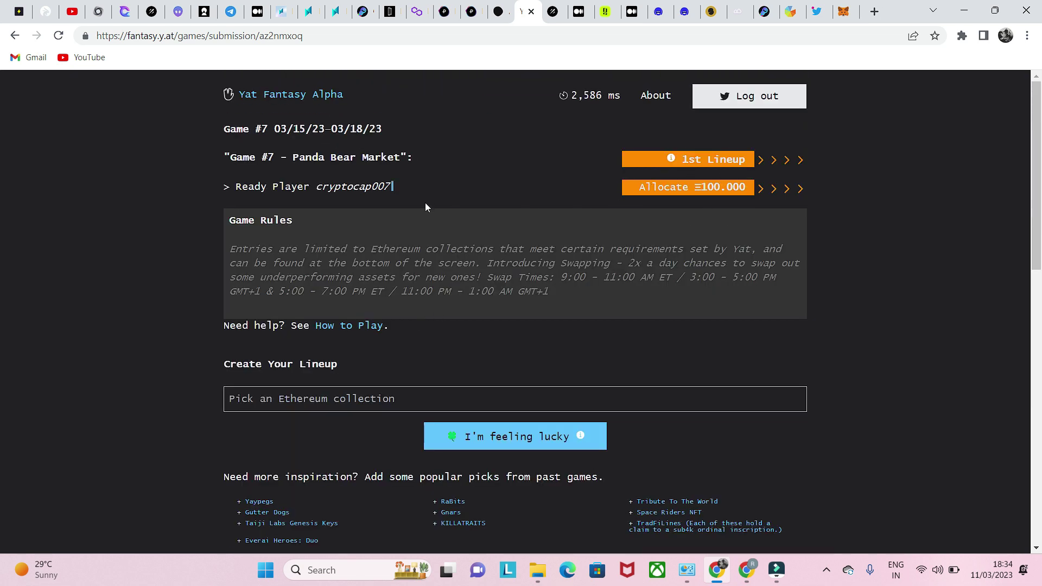
pyautogui.scroll(-3, 425, 206)
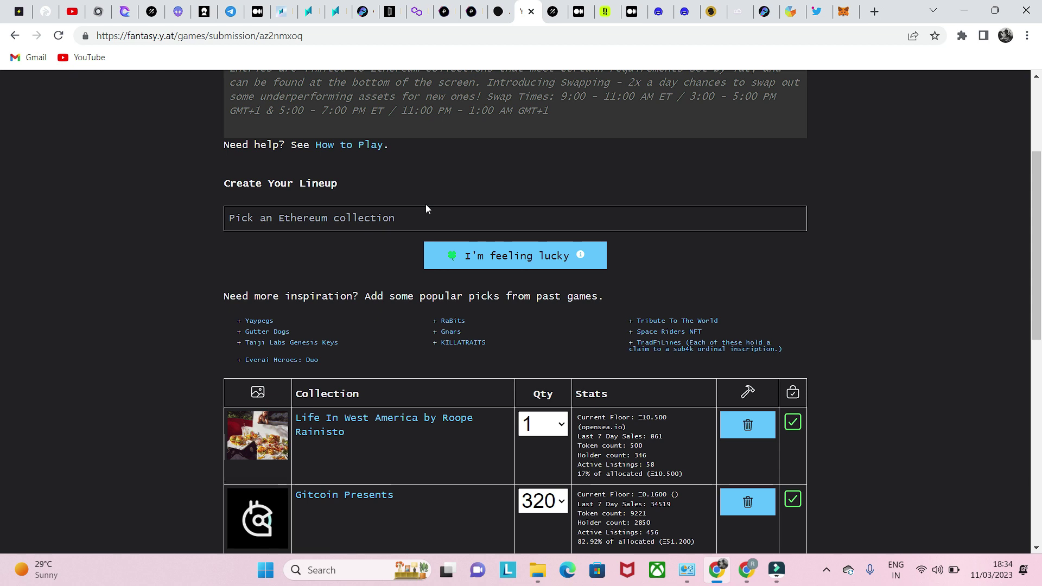
pyautogui.scroll(3, 374, 172)
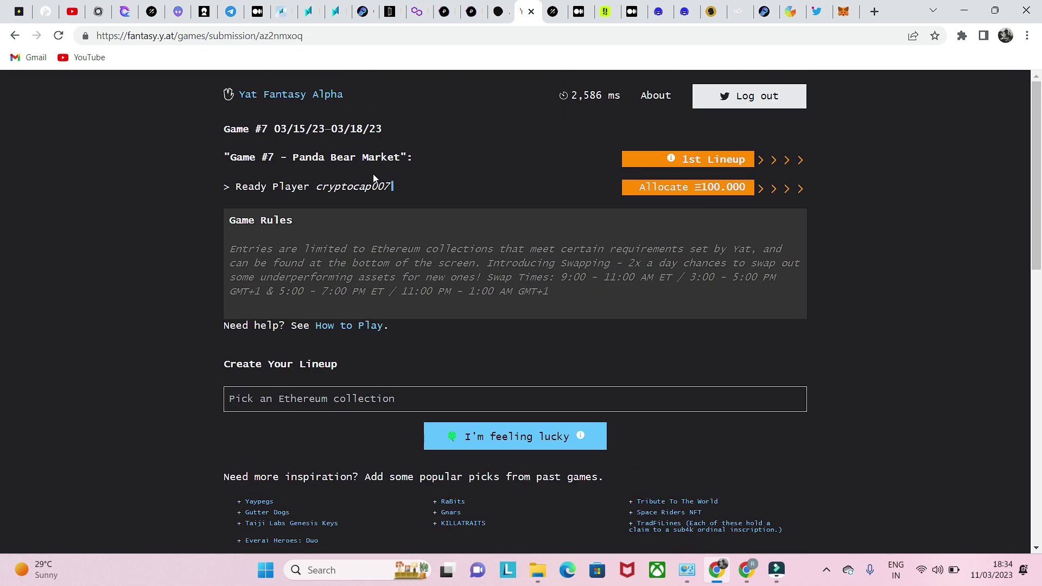
pyautogui.scroll(-3, 374, 180)
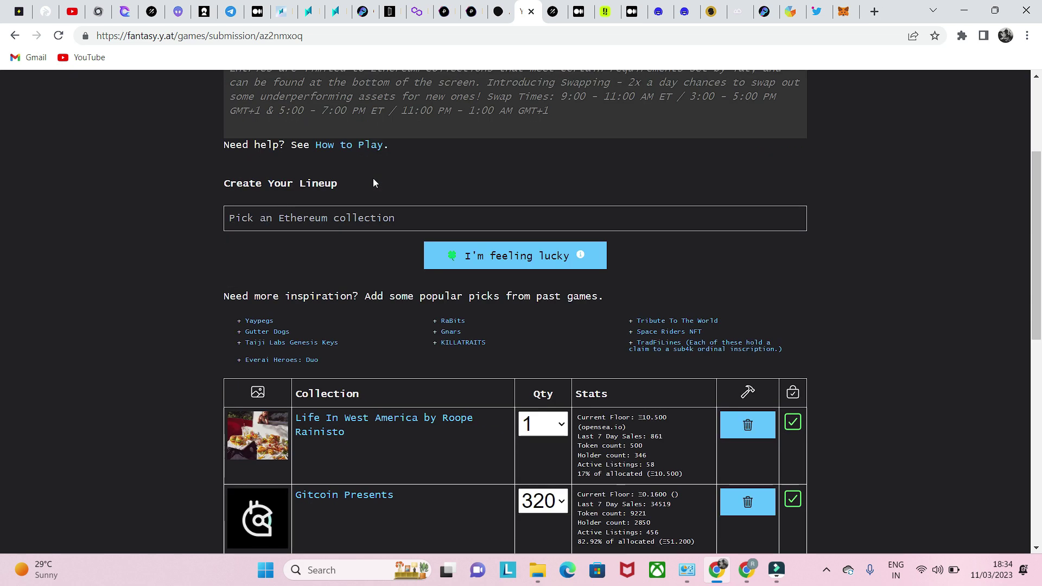
pyautogui.scroll(-6, 365, 235)
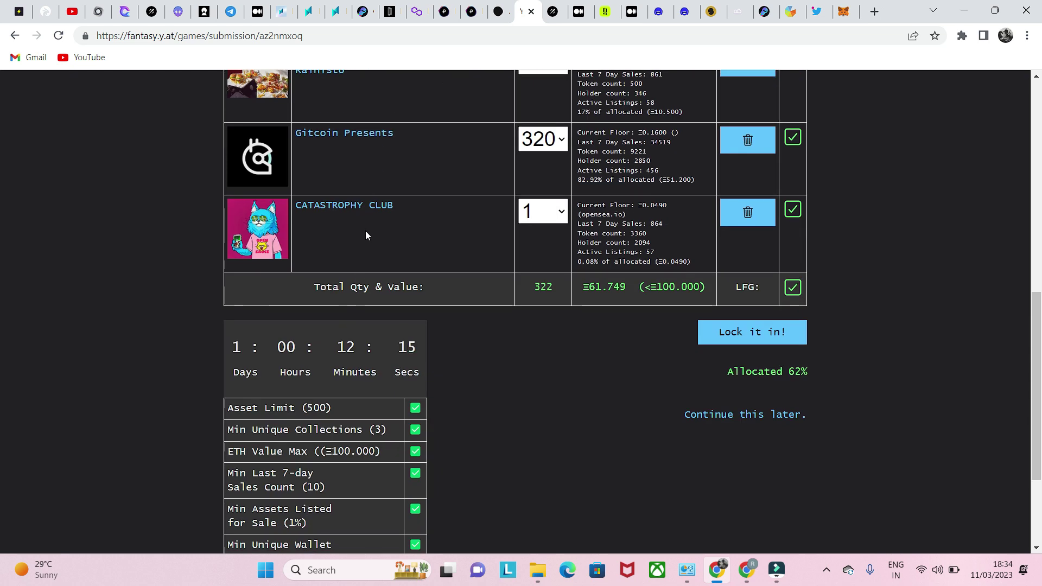
pyautogui.scroll(3, 399, 149)
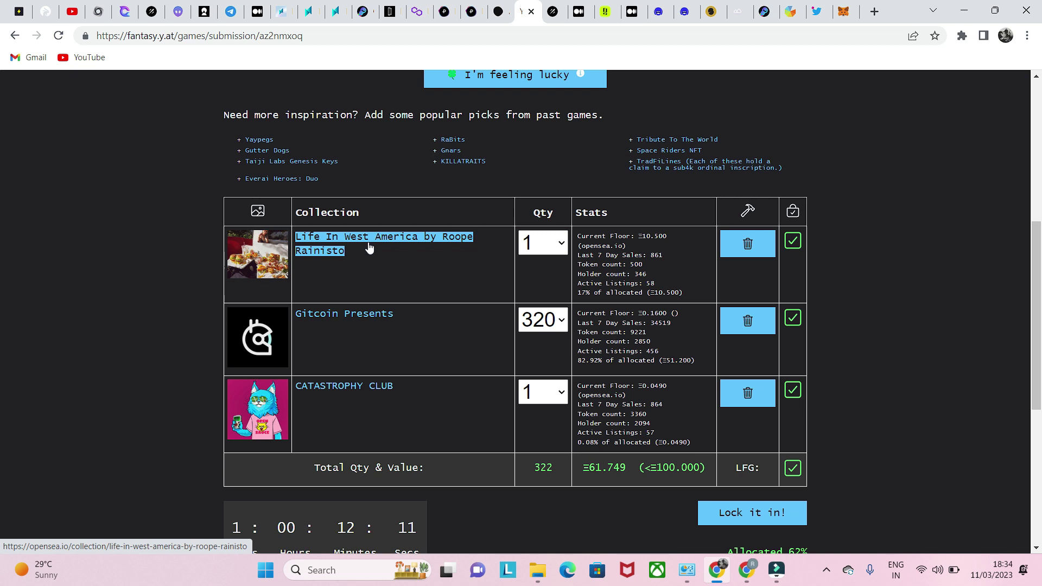
pyautogui.scroll(6, 414, 290)
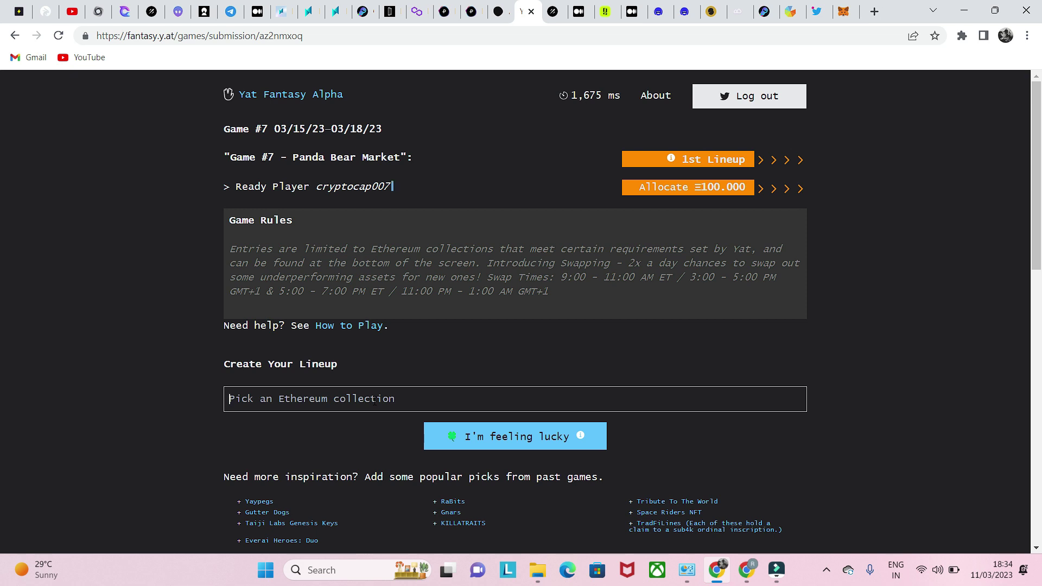
# - Search the Ethereum collections for "gitcoin", pick Gitcoin Presents for the lineup and review the collection table
pyautogui.scroll(-3, 374, 401)
pyautogui.click(375, 216)
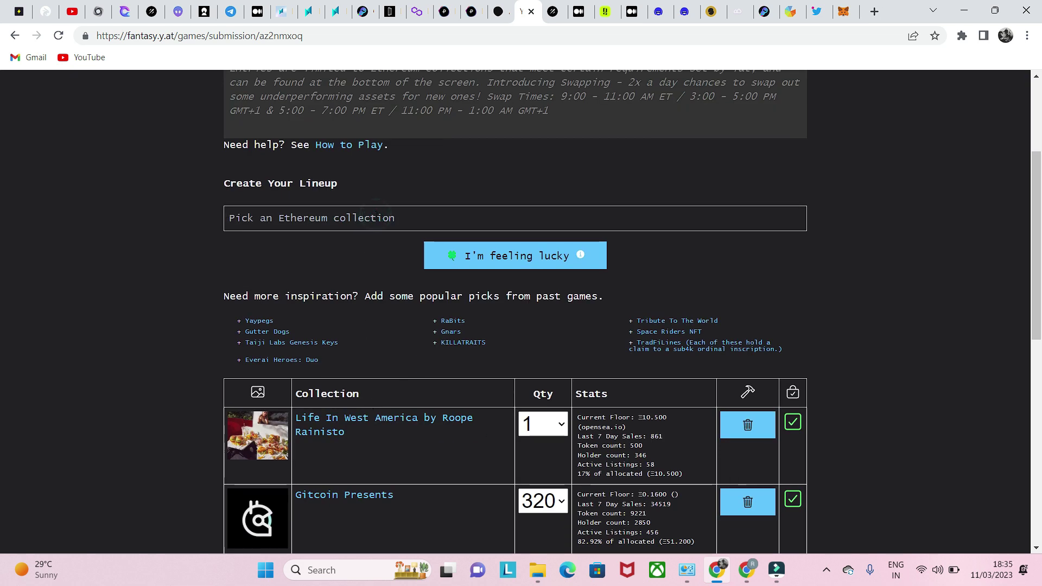
pyautogui.write('gitcoi')
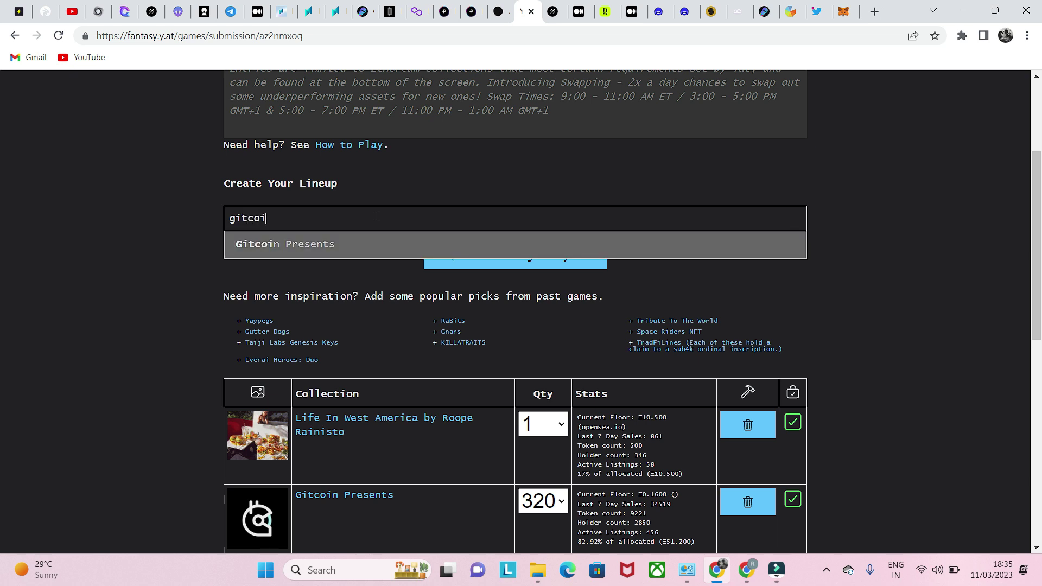
pyautogui.write('n')
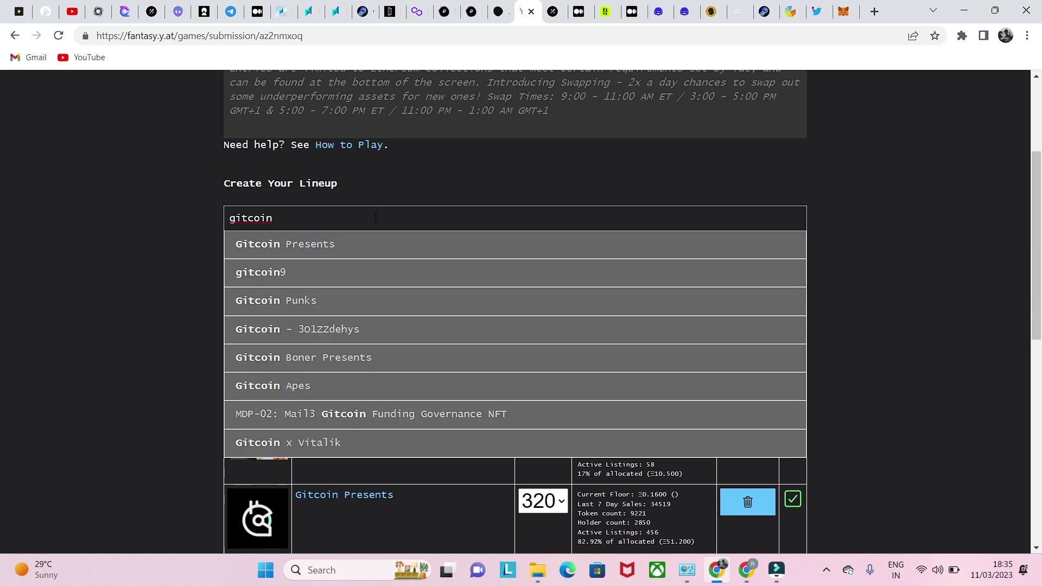
pyautogui.click(354, 243)
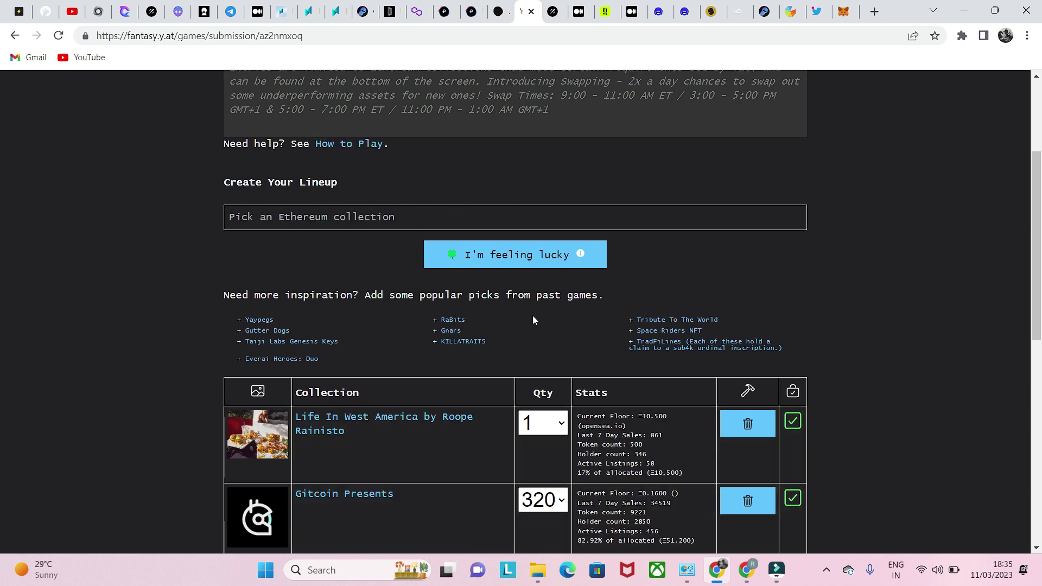
pyautogui.scroll(-6, 360, 250)
pyautogui.scroll(3, 362, 255)
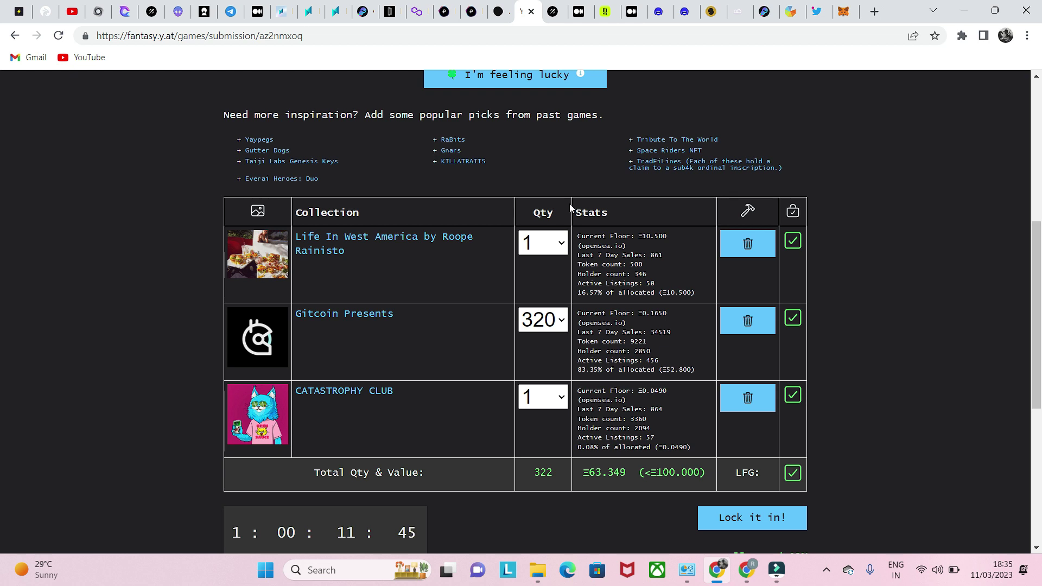
# - Set the Gitcoin Presents quantity to 347 and review the lineup totals, requirements checklist and game rules
pyautogui.scroll(-3, 561, 437)
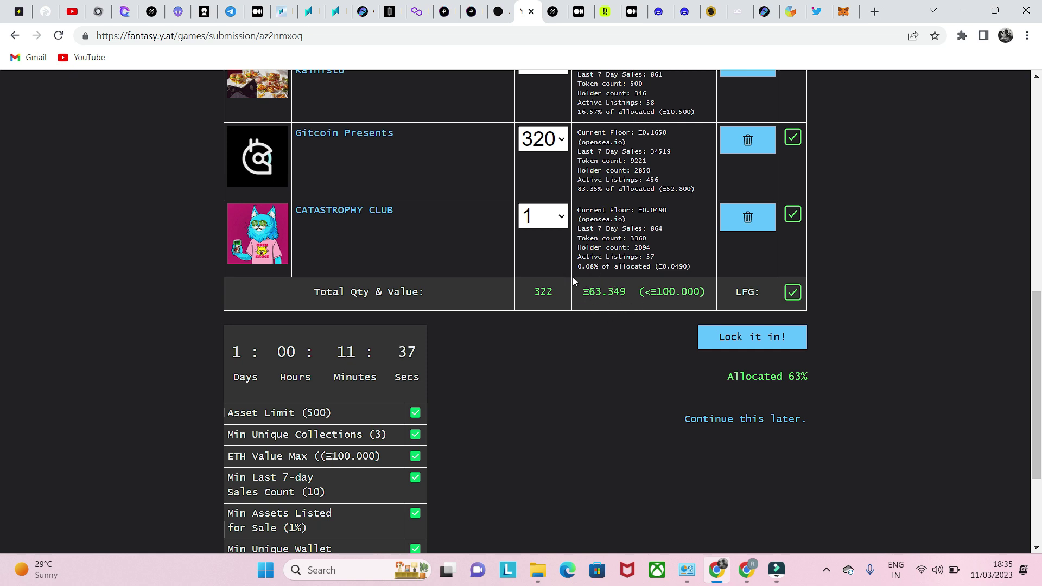
pyautogui.scroll(3, 518, 179)
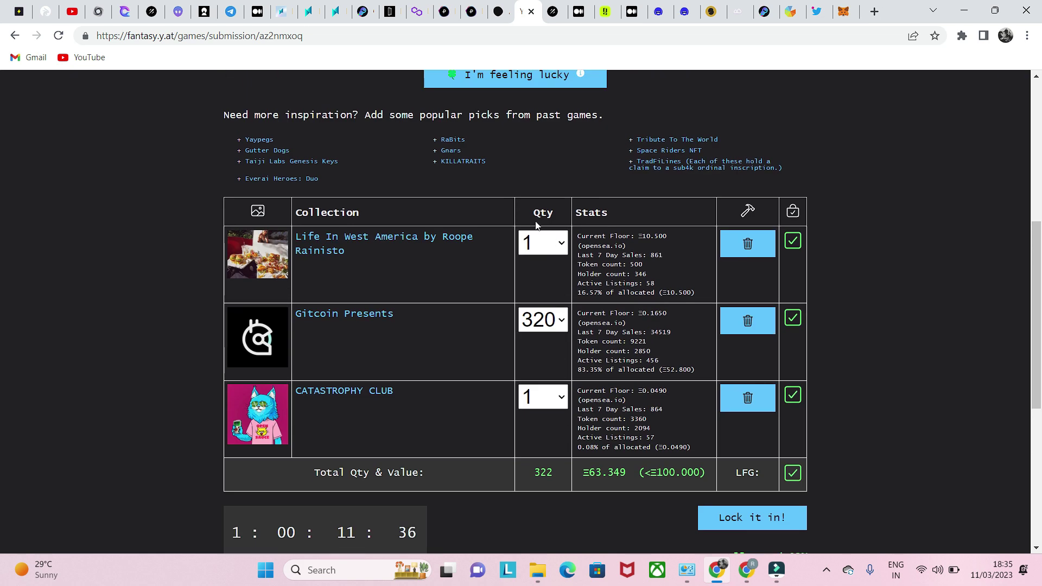
pyautogui.click(561, 332)
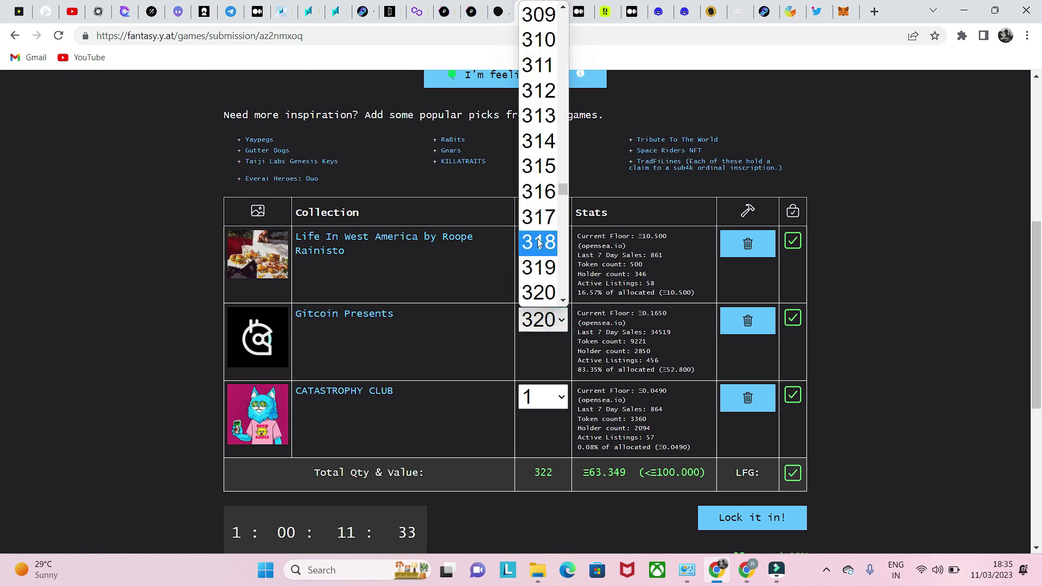
pyautogui.scroll(-10, 540, 242)
pyautogui.click(544, 254)
pyautogui.scroll(-3, 574, 352)
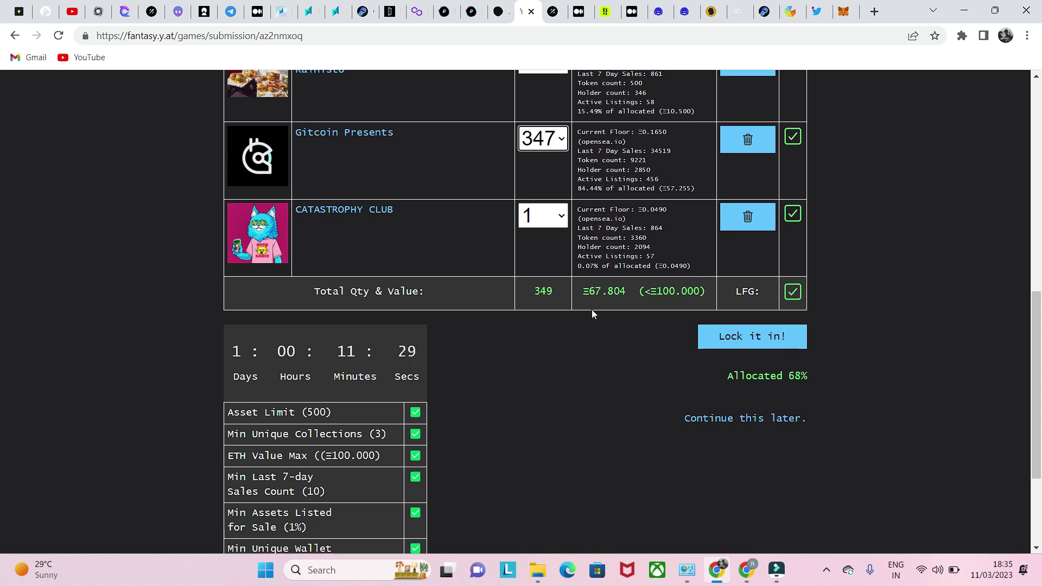
pyautogui.scroll(-3, 520, 261)
pyautogui.scroll(3, 451, 220)
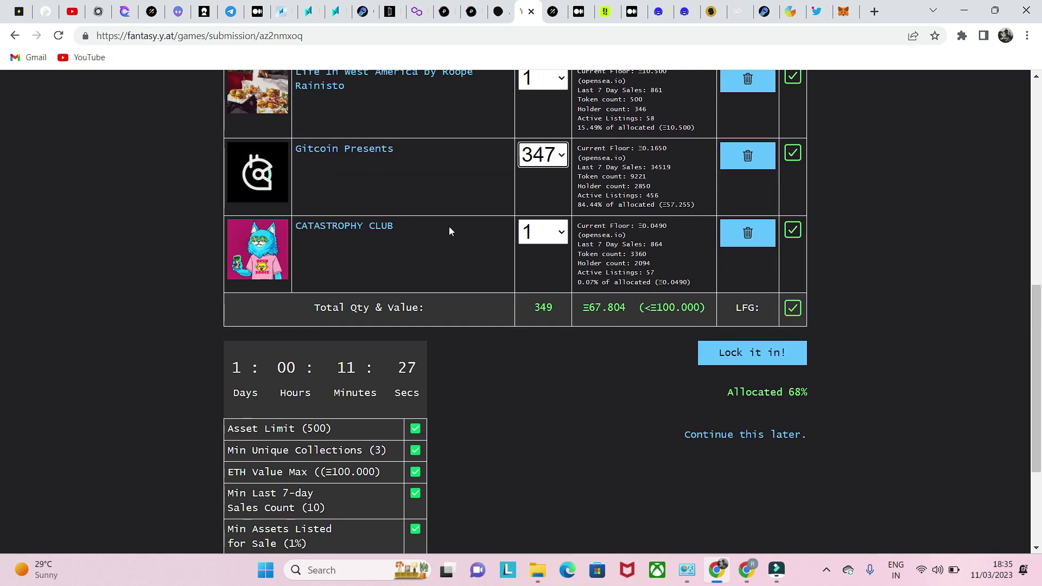
pyautogui.scroll(3, 448, 227)
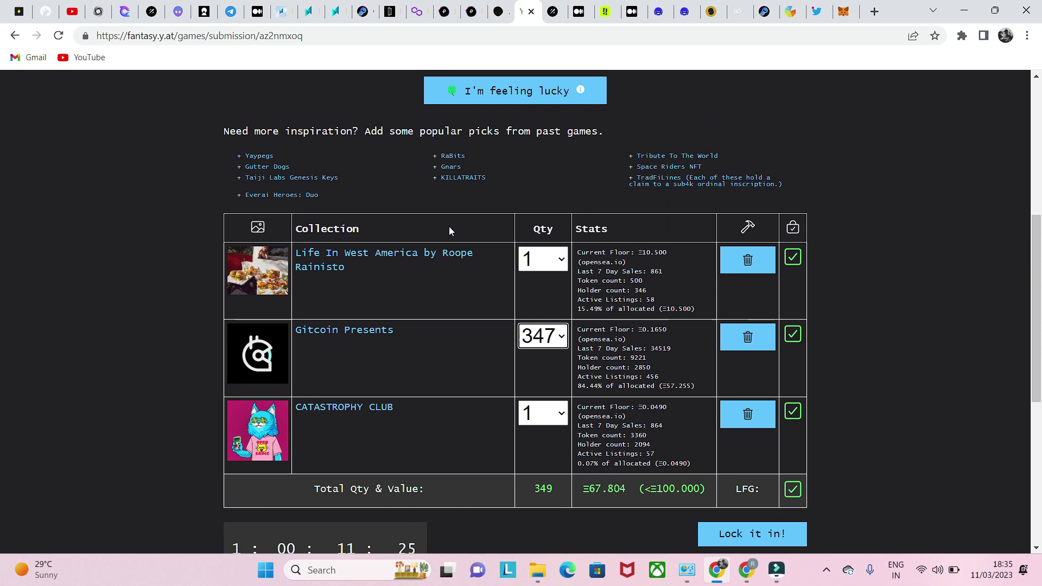
pyautogui.scroll(6, 448, 226)
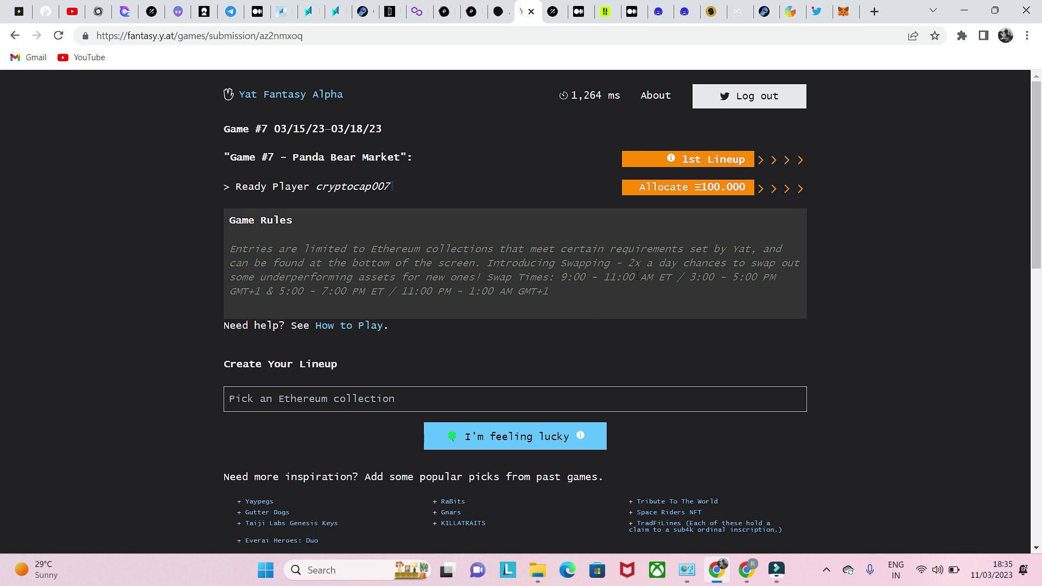
# - Lock in the Game #7 lineup with the existing leaderboard display name and confirm the submission
pyautogui.scroll(-3, 636, 276)
pyautogui.scroll(-3, 635, 278)
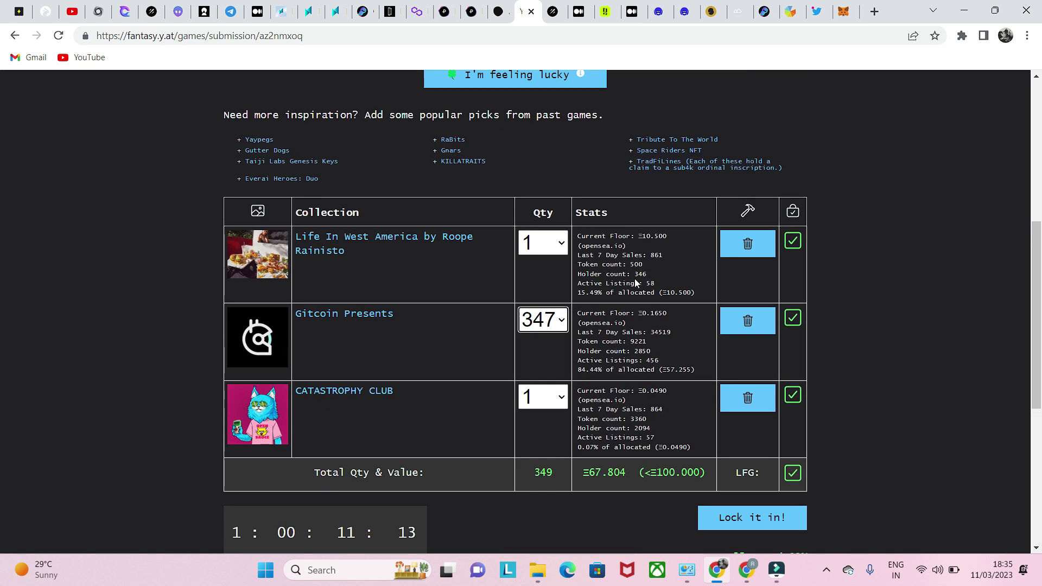
pyautogui.scroll(-3, 742, 375)
pyautogui.click(746, 339)
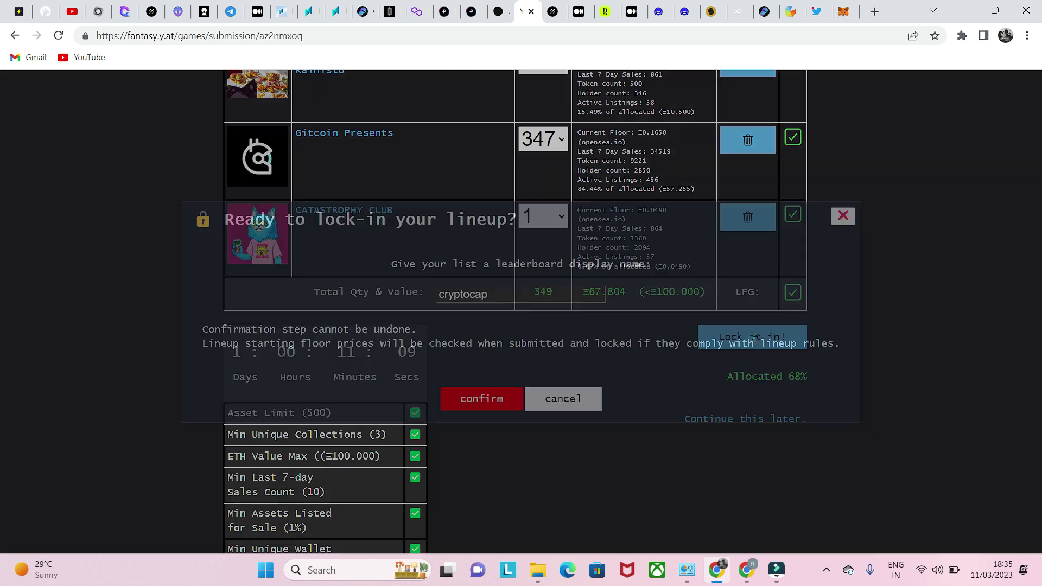
pyautogui.click(482, 400)
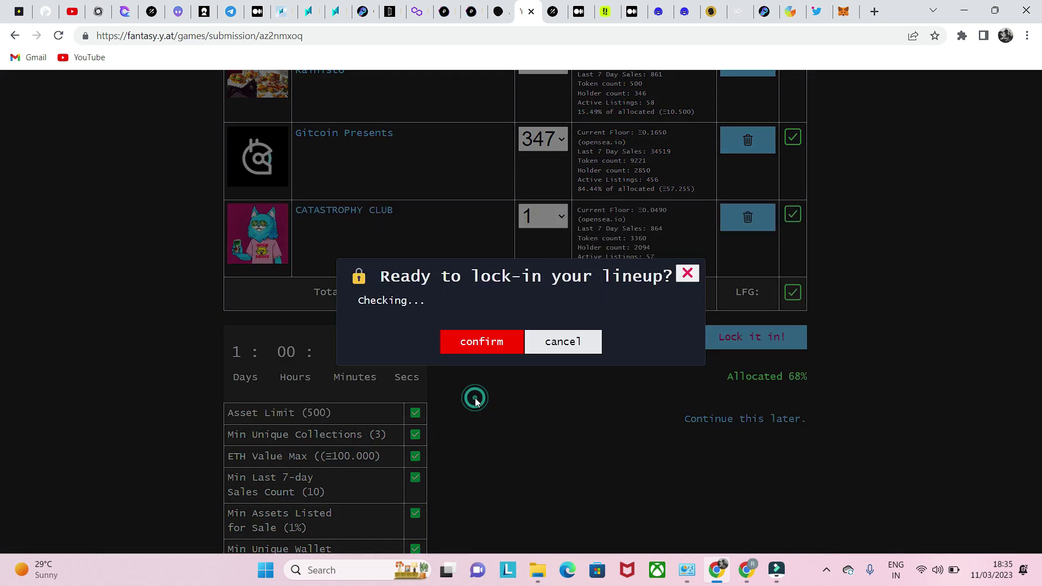
pyautogui.click(493, 356)
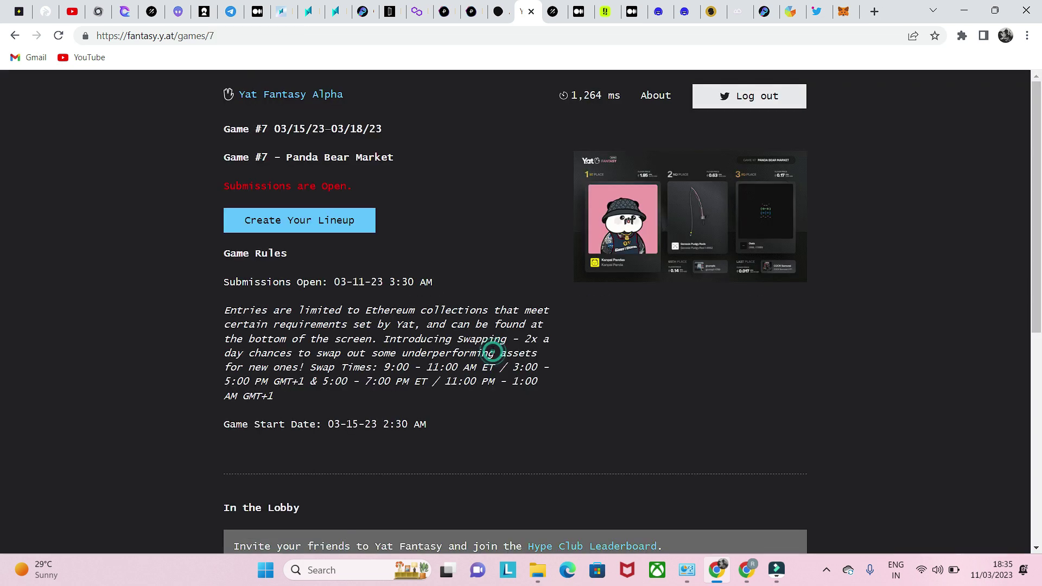
# - Reopen the submitted Game #7 lineup and unlock it for editing, confirming the choice
pyautogui.click(292, 221)
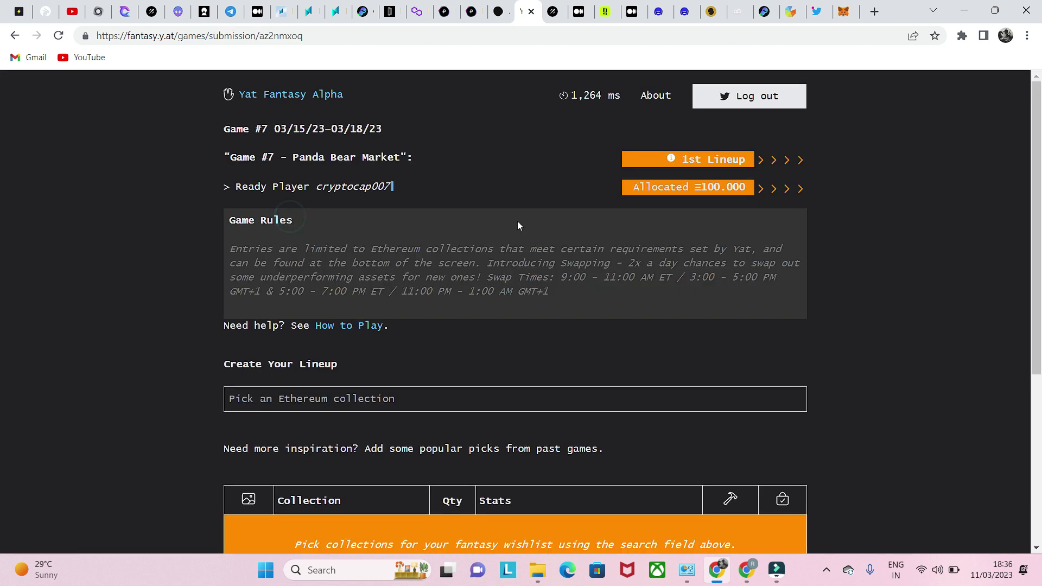
pyautogui.scroll(-5, 517, 220)
pyautogui.scroll(-3, 529, 253)
pyautogui.click(751, 453)
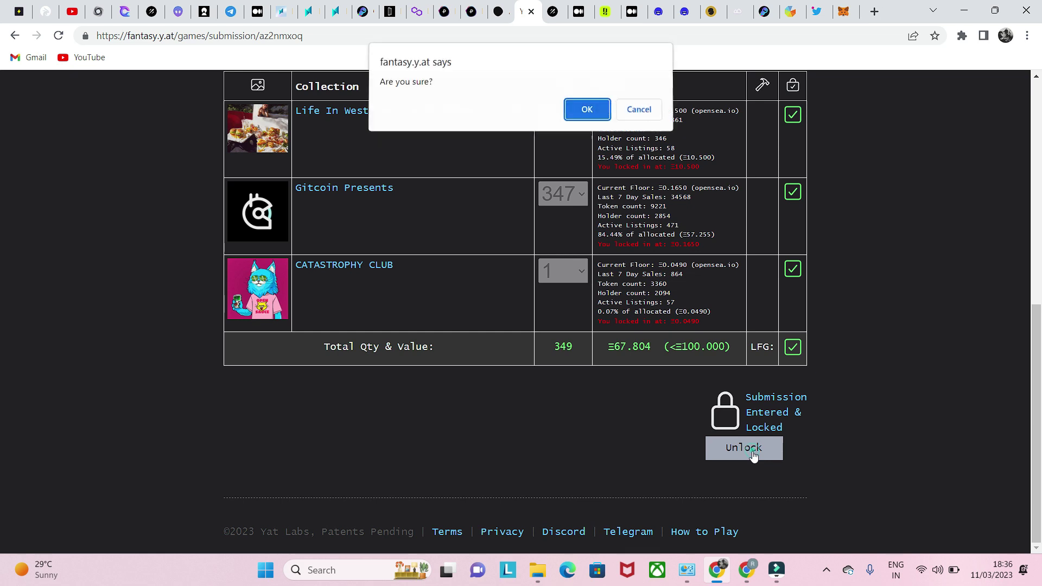
pyautogui.click(586, 112)
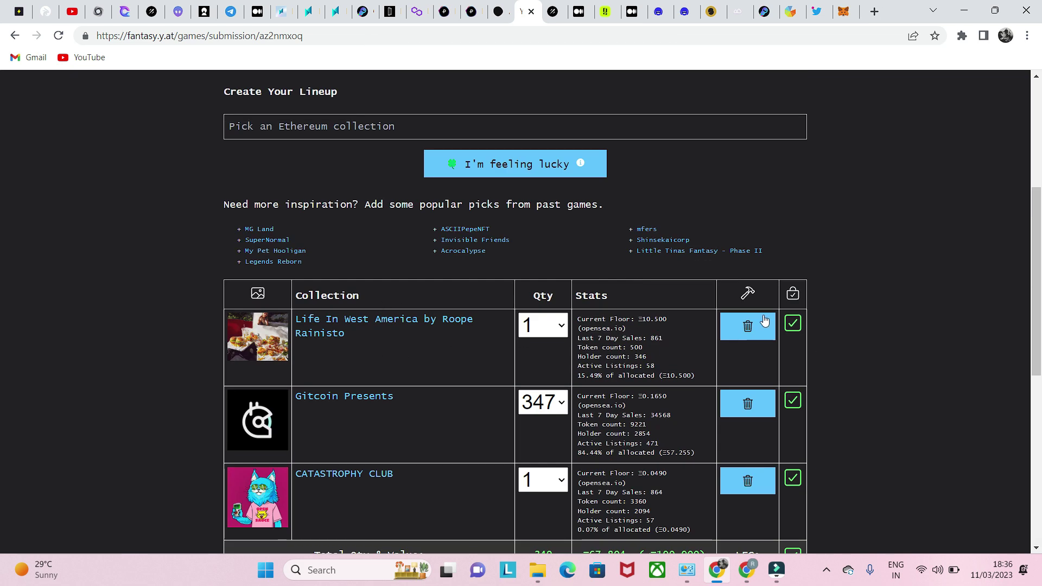
# - Remove Life In West America by Roope Rainisto from the lineup and add ASCIIPepeNFT from the popular picks
pyautogui.click(750, 329)
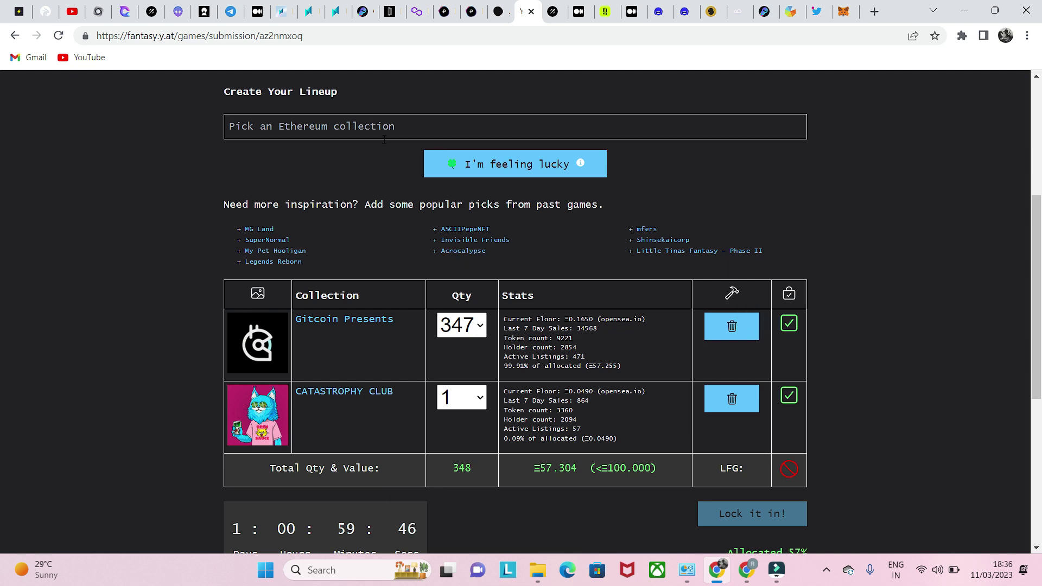
pyautogui.click(464, 229)
pyautogui.click(594, 108)
pyautogui.scroll(-3, 675, 151)
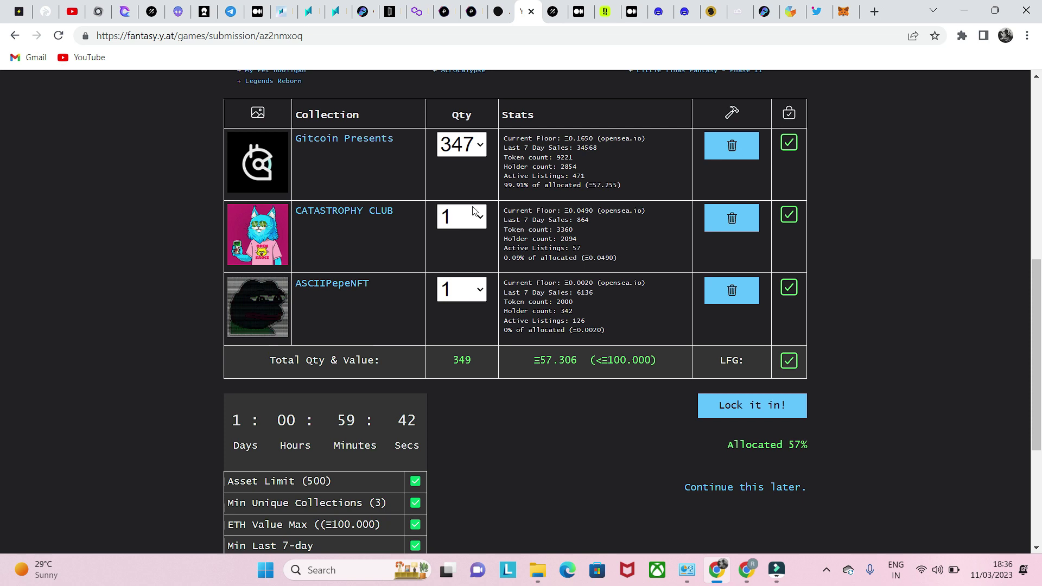
# - Open the lock-in confirmation for the revised lineup, dismiss it and review the requirements checklist
pyautogui.click(792, 406)
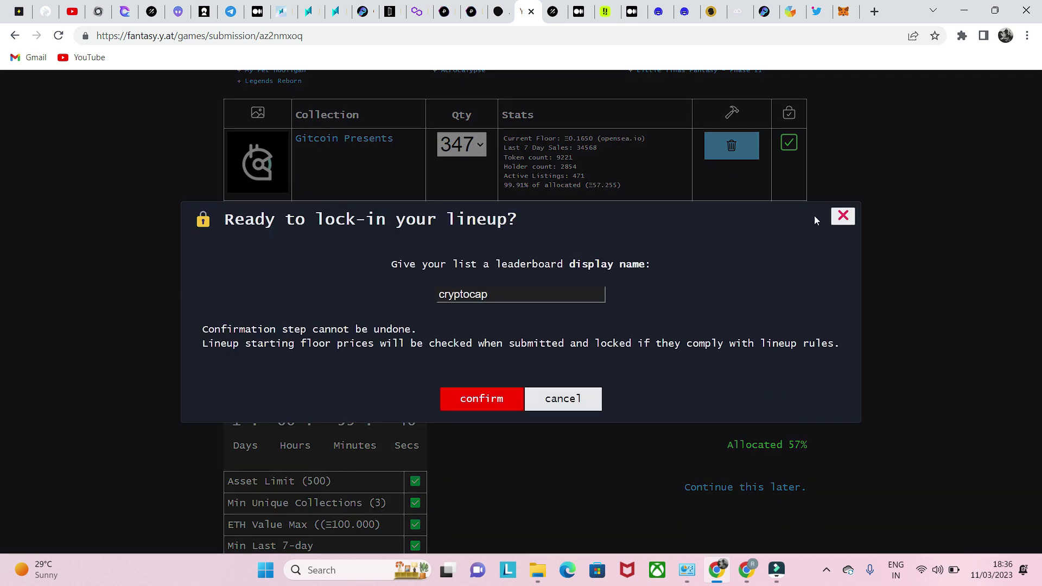
pyautogui.click(844, 216)
pyautogui.scroll(-3, 364, 328)
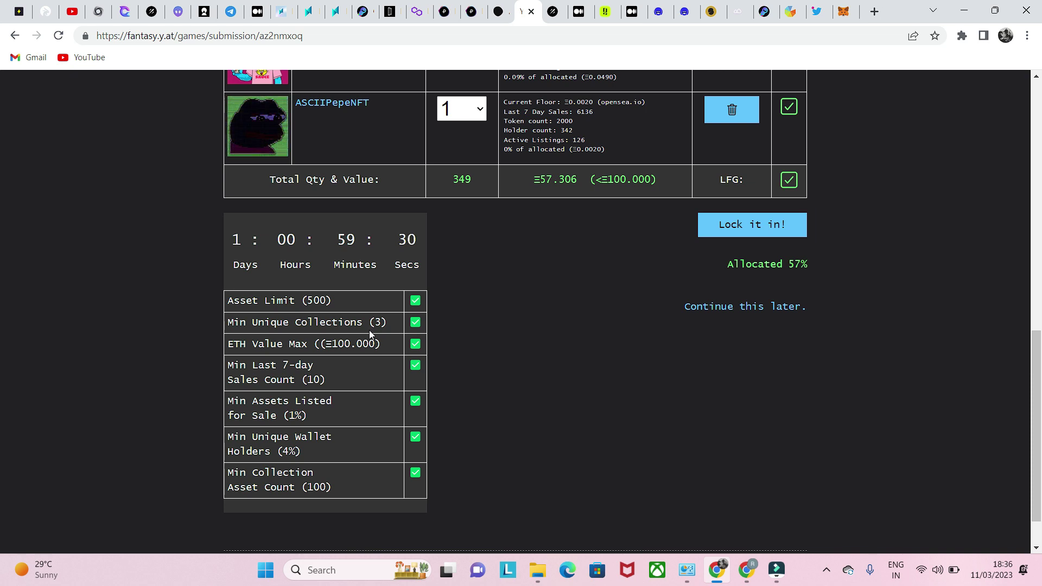
pyautogui.scroll(10, 370, 334)
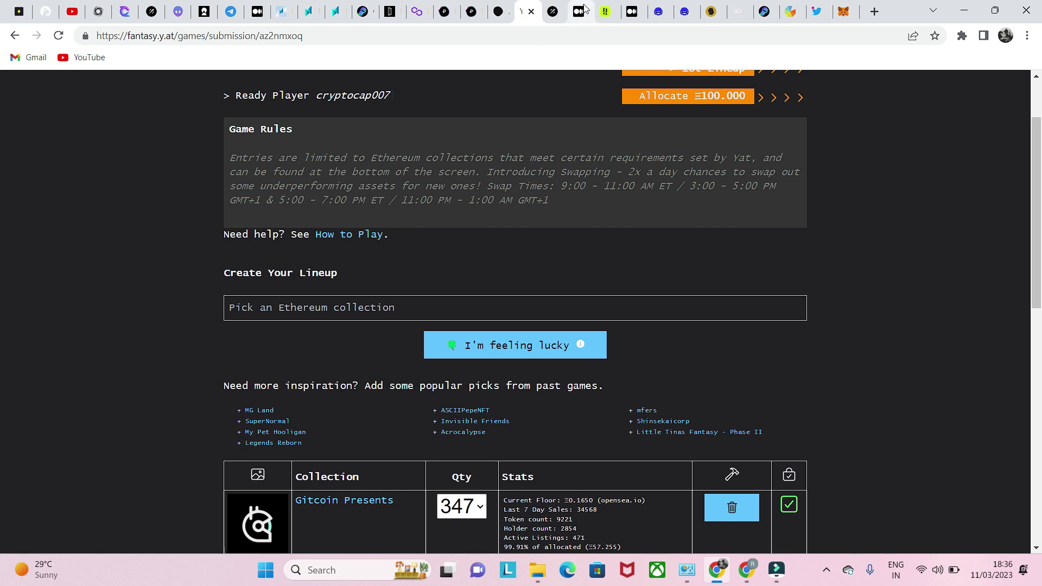
# - Switch to Galxe, search the spaces for "zkh", open the zkHoldem space and examine its campaigns
pyautogui.click(552, 15)
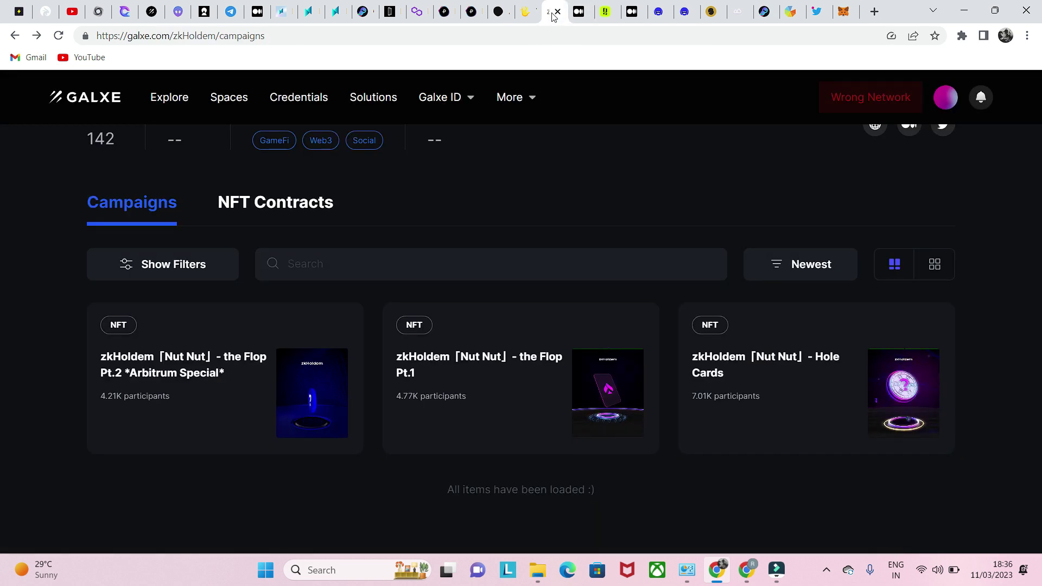
pyautogui.scroll(4, 350, 191)
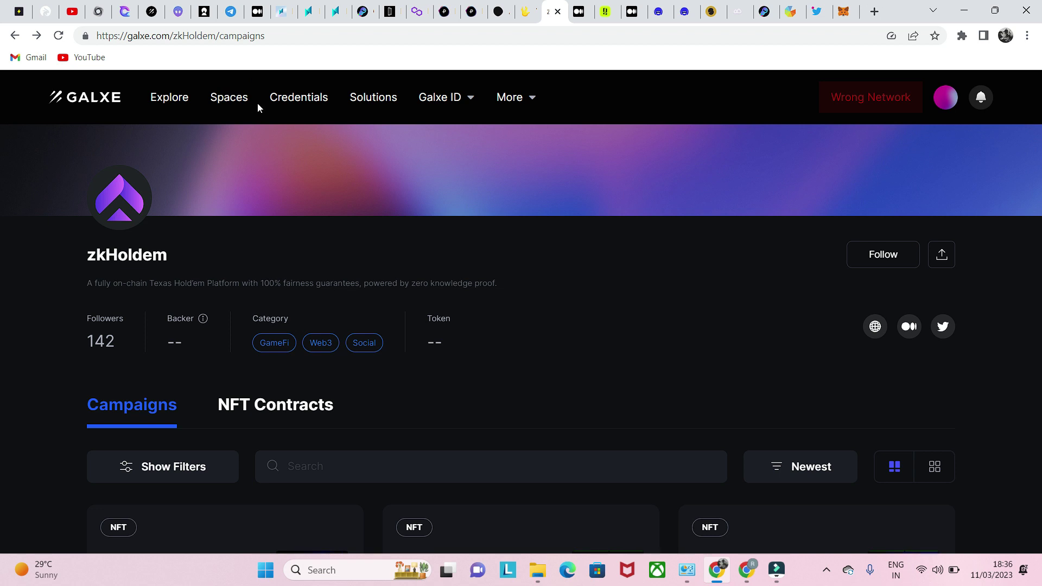
pyautogui.click(243, 102)
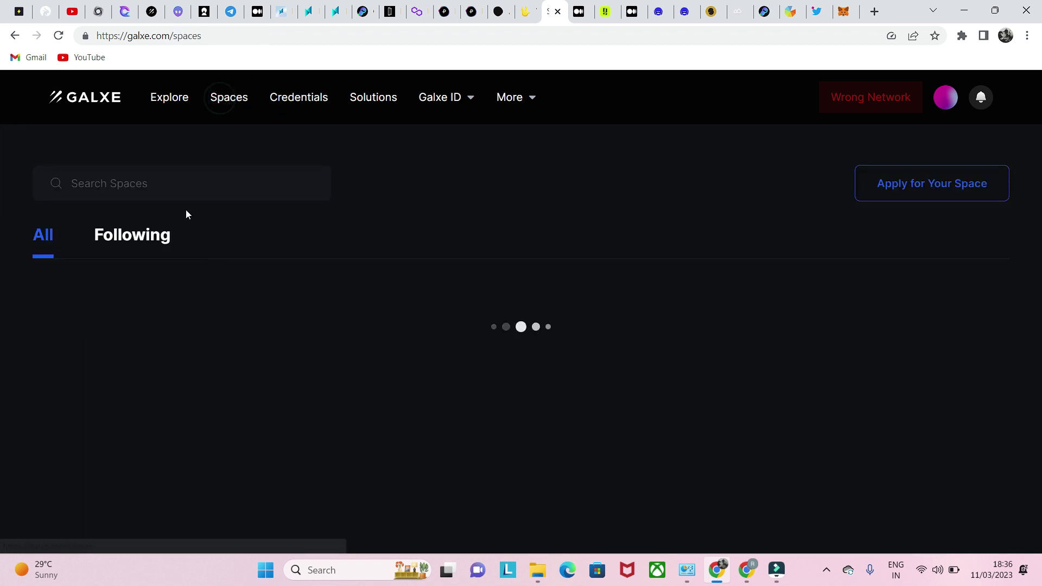
pyautogui.click(180, 182)
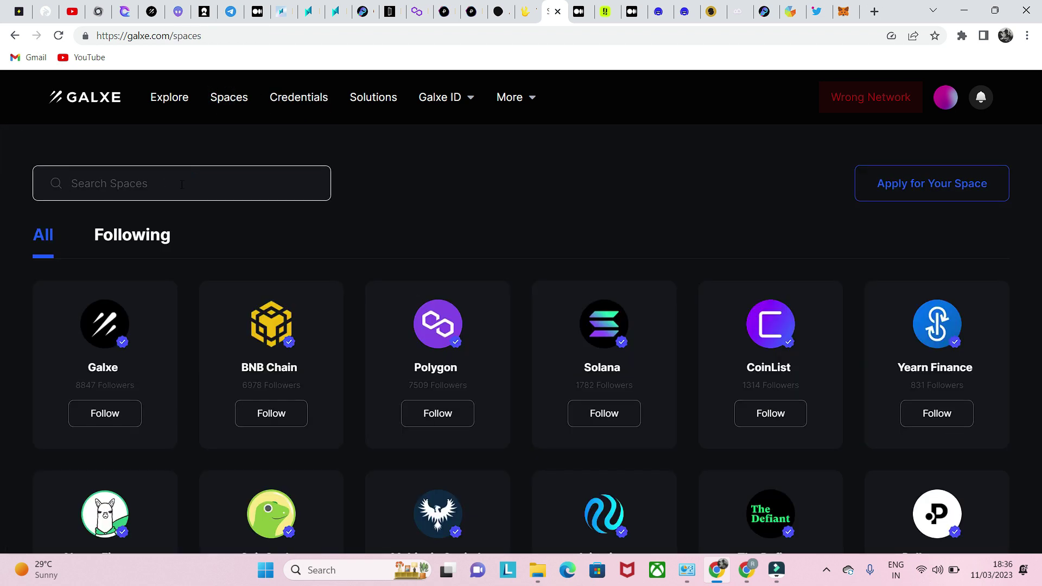
pyautogui.write('zkh')
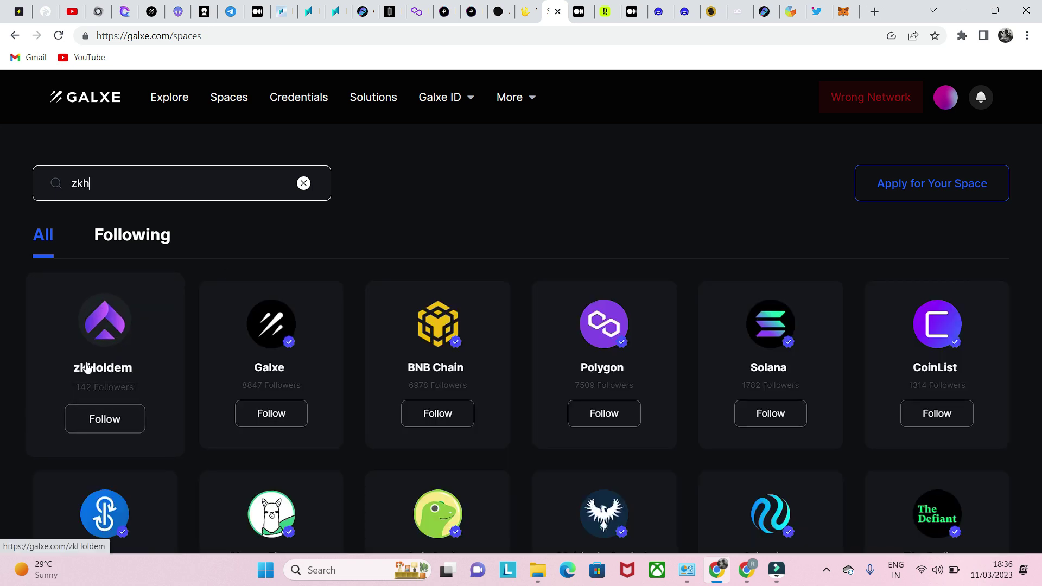
pyautogui.click(129, 375)
pyautogui.scroll(-7, 232, 396)
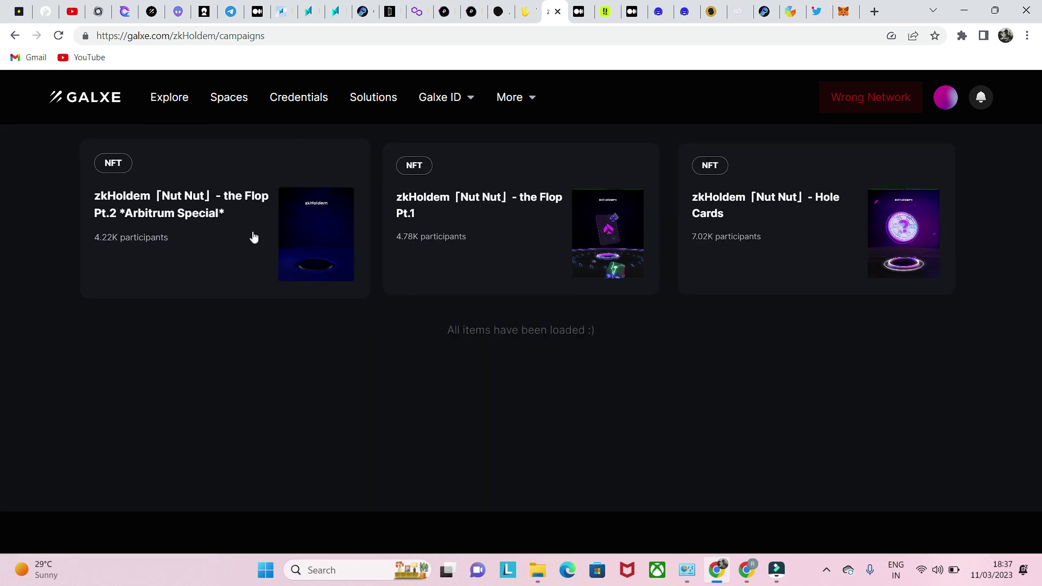
pyautogui.scroll(3, 397, 312)
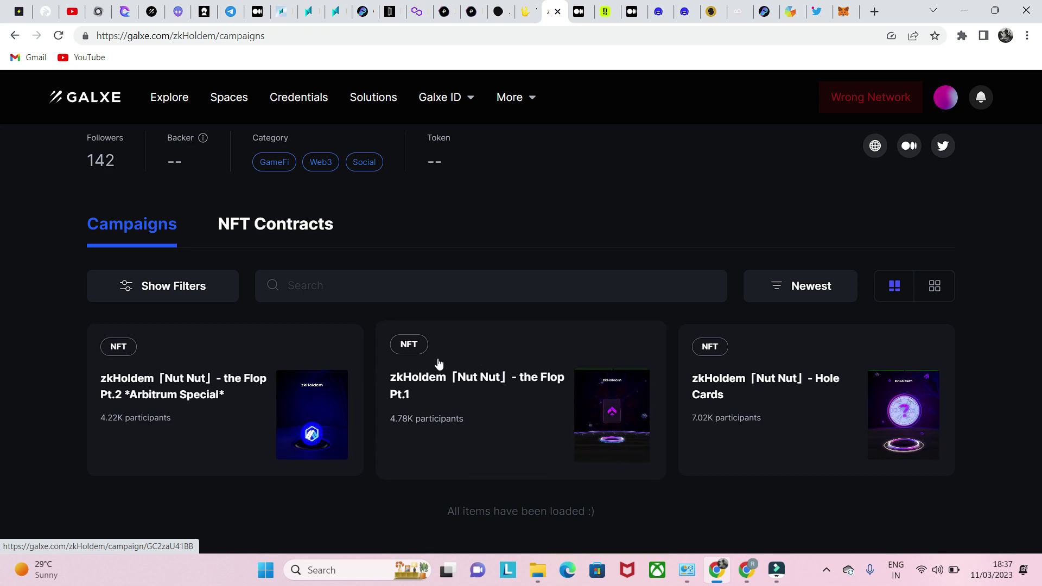
# - Open the zkHoldem "the Flop Pt.2 *Arbitrum Special*" campaign, examine its NFT credential tasks and return to the campaign list
pyautogui.click(287, 404)
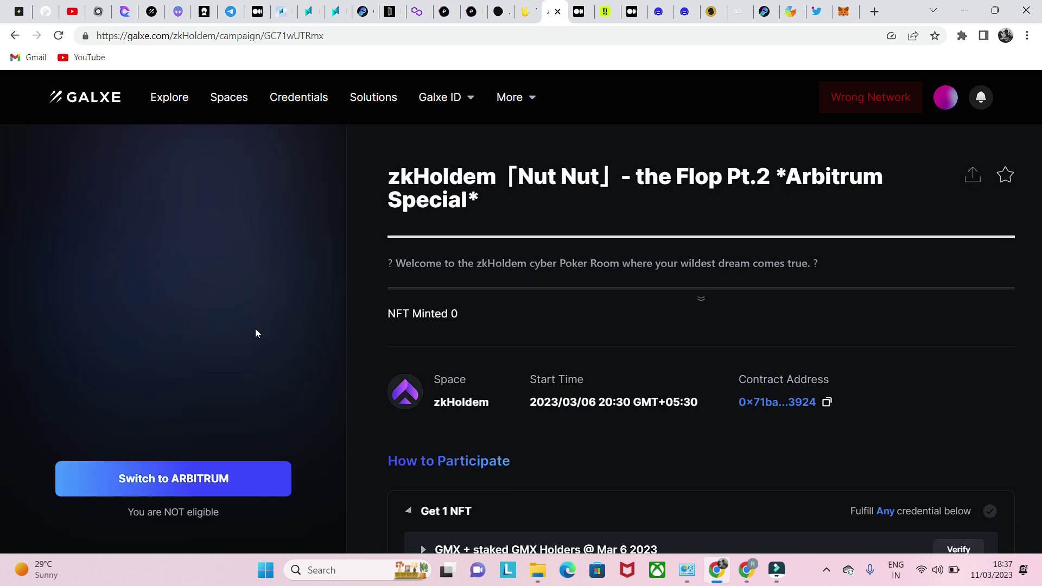
pyautogui.scroll(-7, 584, 373)
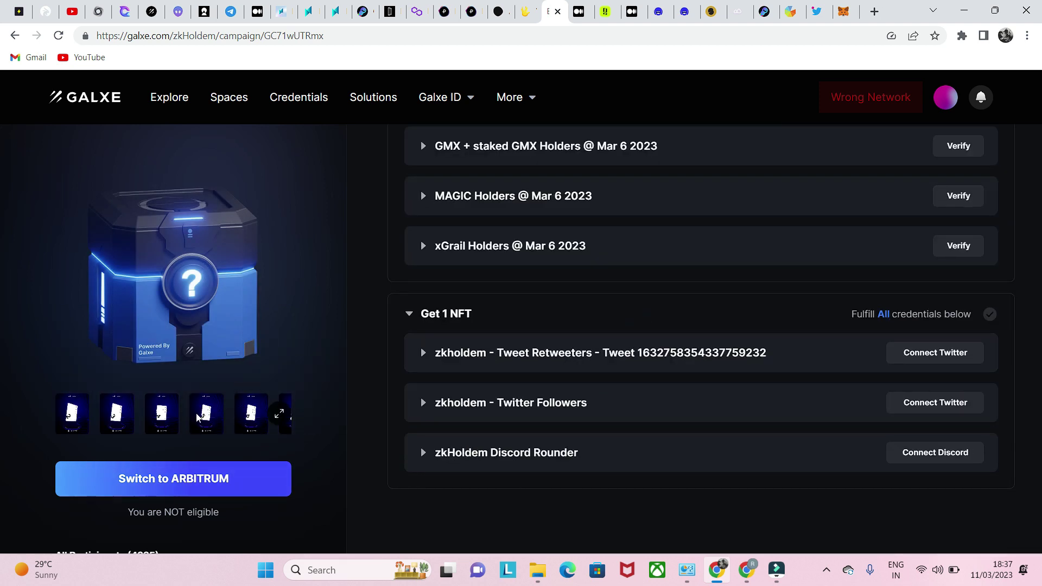
pyautogui.hotkey('alt', 'Left')
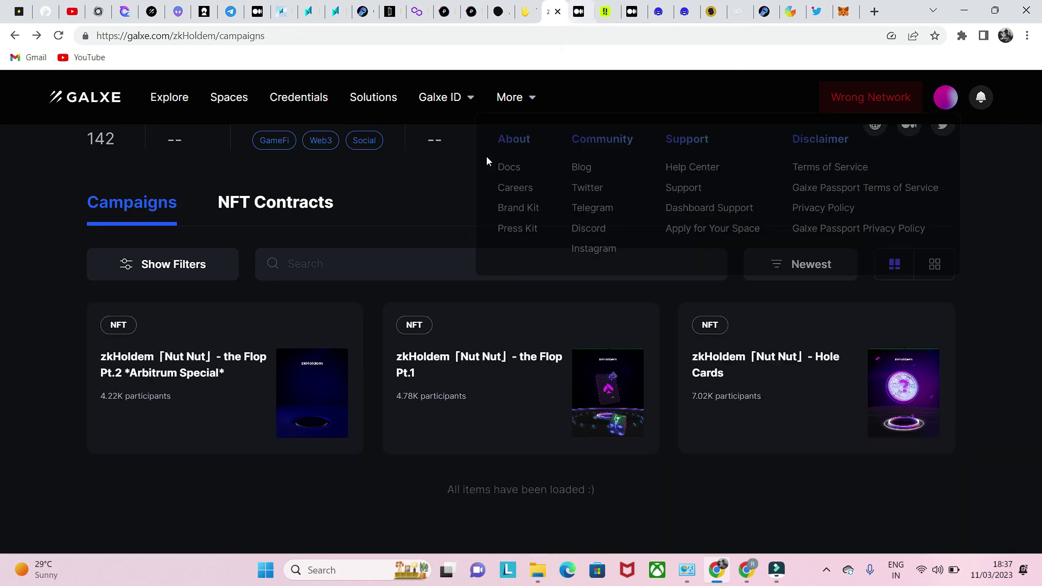
# - Switch to Mojoverse's Medium article on claiming the $CHARM token airdrop and examine the allocations, collection dates and open PREMINT links
pyautogui.click(574, 8)
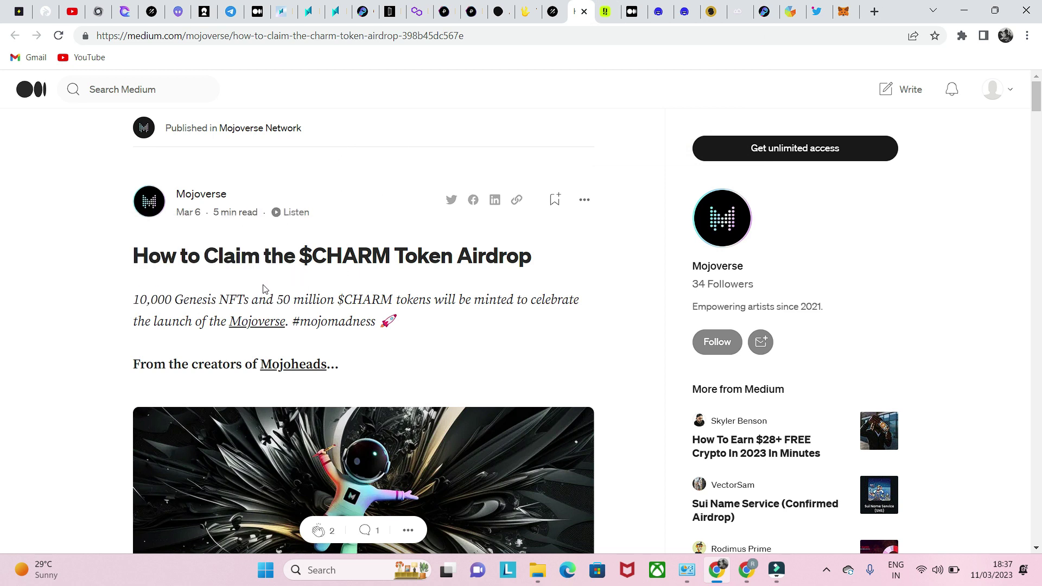
pyautogui.scroll(-3, 265, 289)
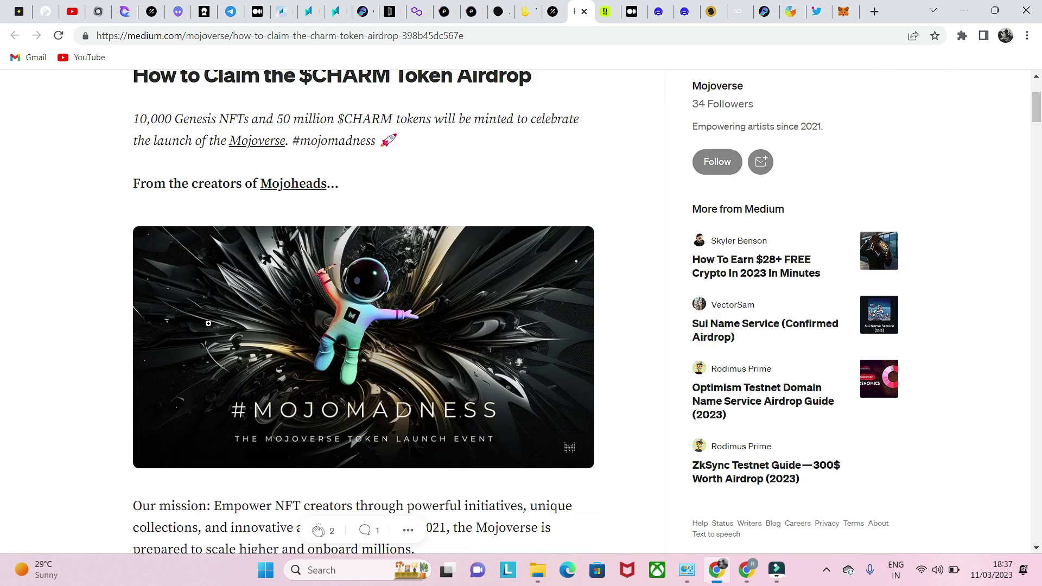
pyautogui.scroll(-15, 208, 323)
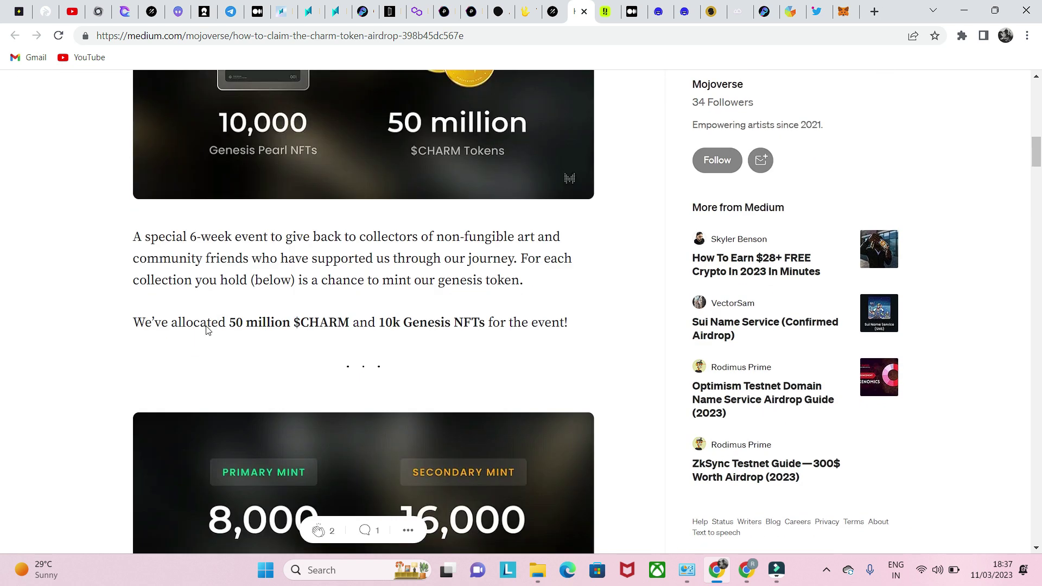
pyautogui.scroll(-20, 206, 329)
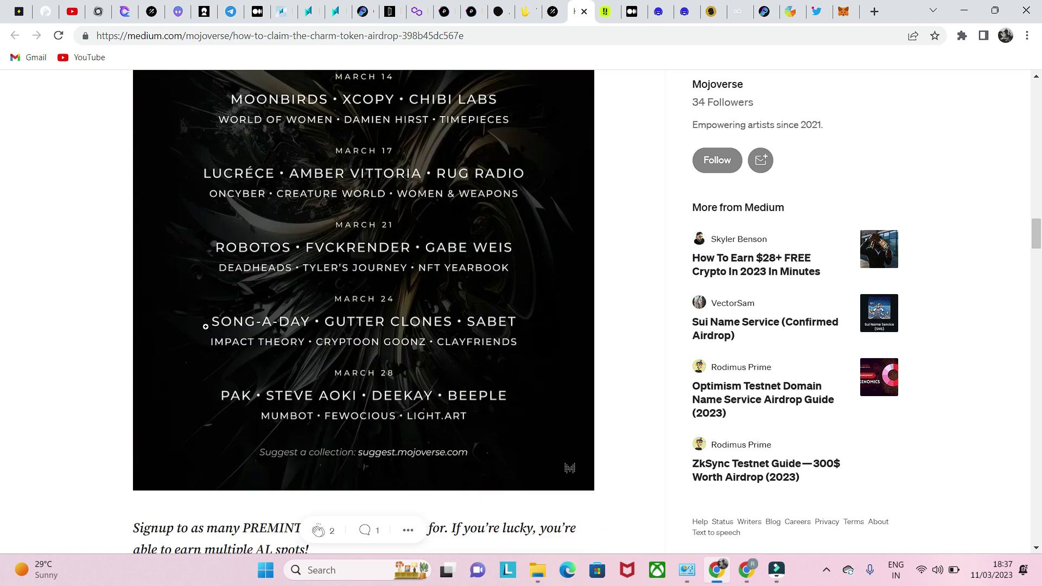
pyautogui.scroll(-3, 207, 328)
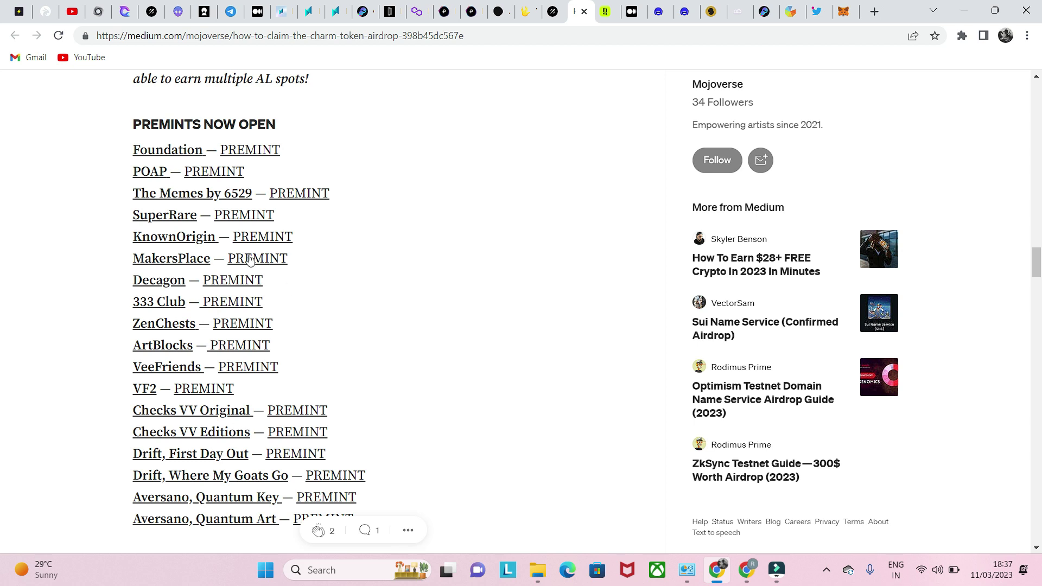
pyautogui.scroll(-3, 295, 170)
pyautogui.scroll(3, 263, 144)
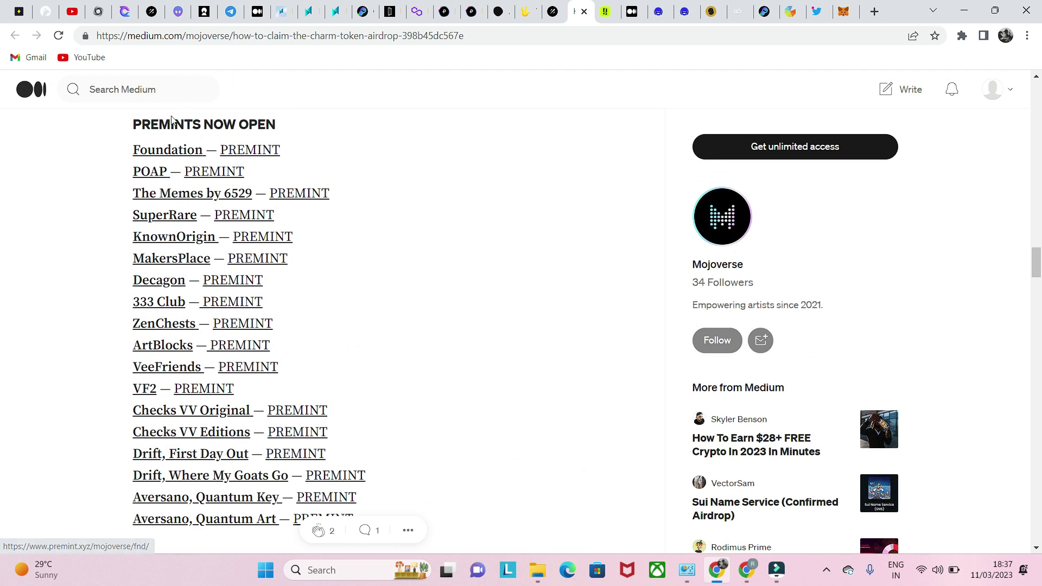
# - Examine the article's open and upcoming PREMINT collection lists, then review the $CHARM event overview and allocation near the article's beginning
pyautogui.scroll(3, 223, 257)
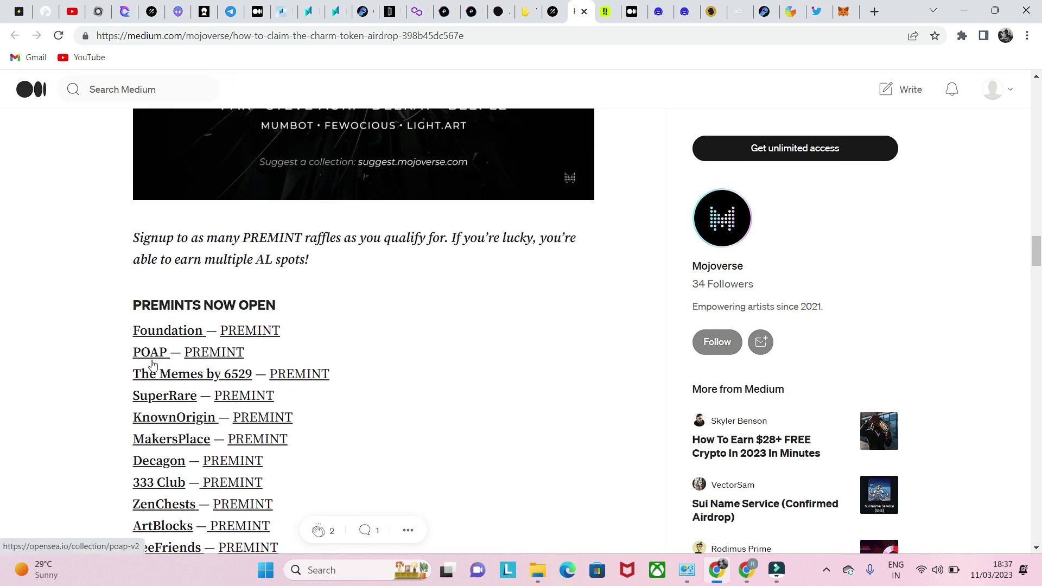
pyautogui.scroll(-3, 138, 350)
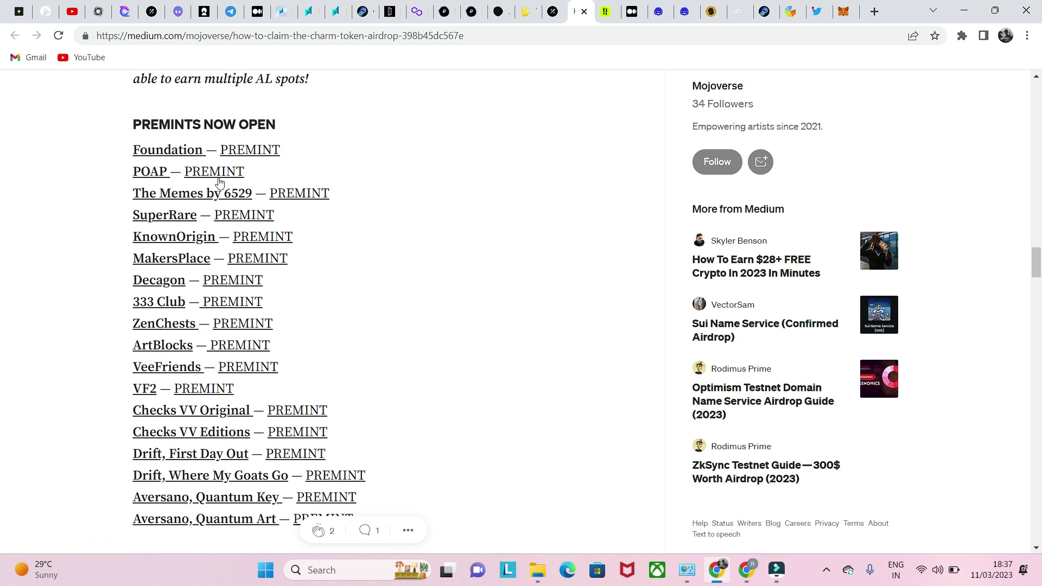
pyautogui.scroll(-9, 485, 261)
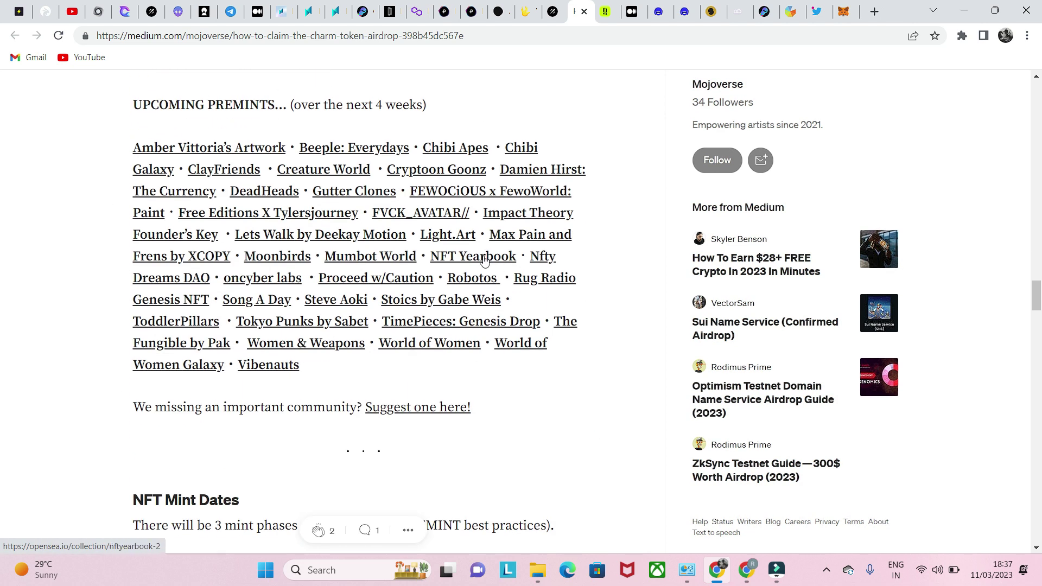
pyautogui.scroll(3, 251, 348)
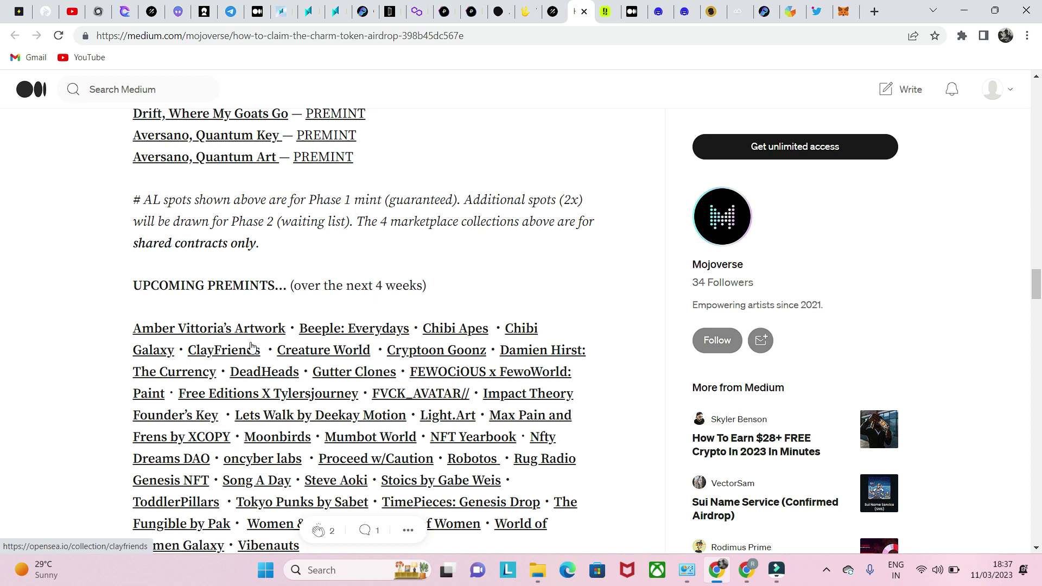
pyautogui.scroll(6, 251, 347)
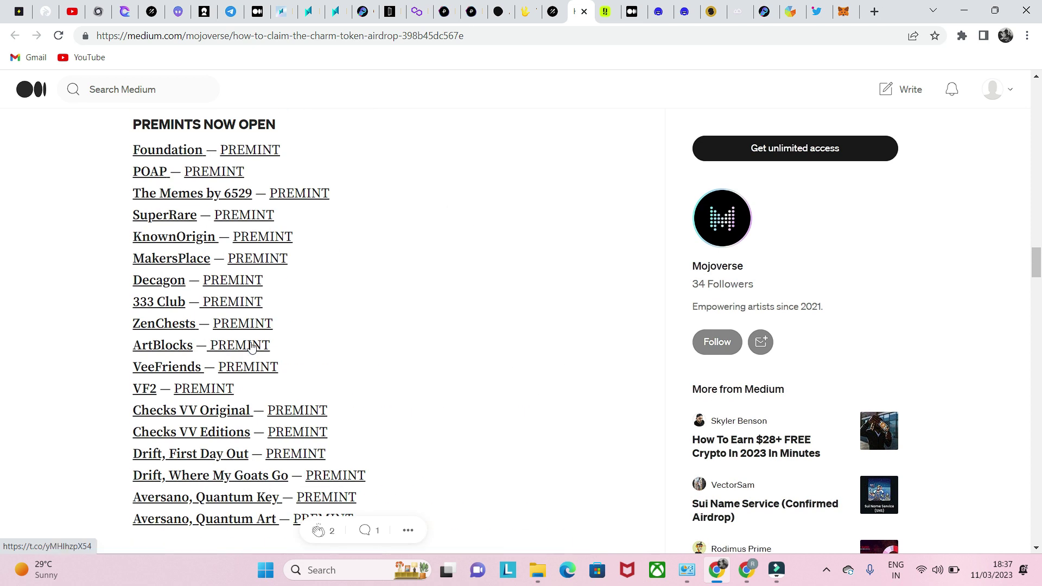
pyautogui.scroll(20, 251, 347)
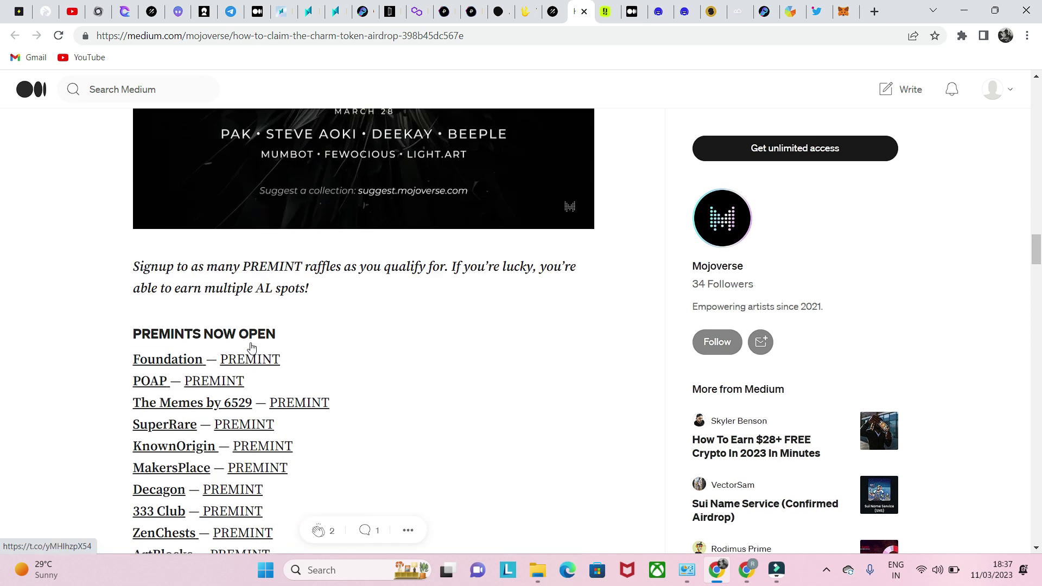
pyautogui.scroll(10, 277, 293)
pyautogui.scroll(-3, 277, 296)
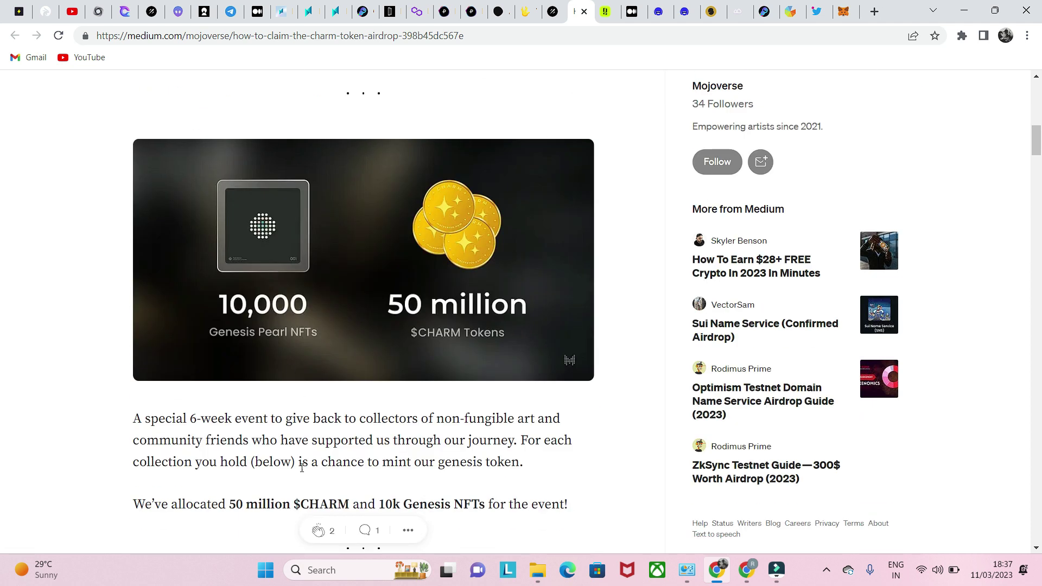
pyautogui.scroll(12, 365, 406)
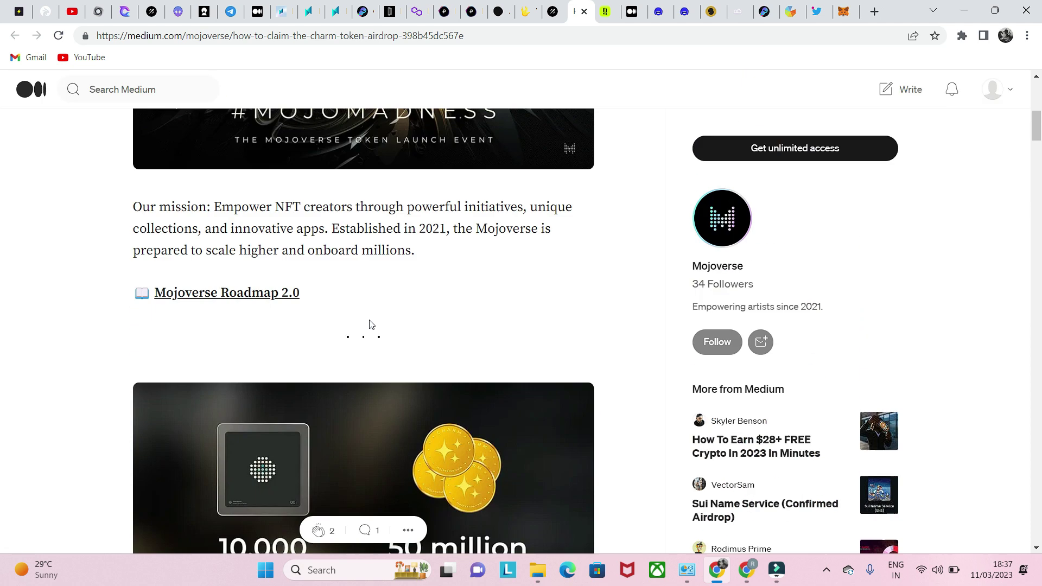
# - Switch to the Oi! Network Testnet Campaign on Quest3 and view the Oi! Network's faucet and download pages
pyautogui.click(603, 10)
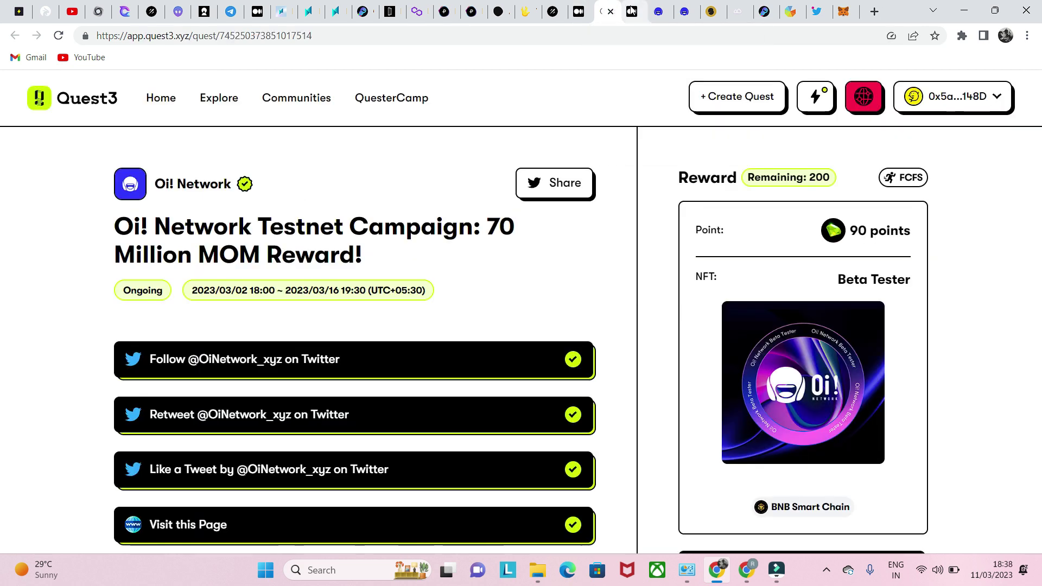
pyautogui.click(658, 11)
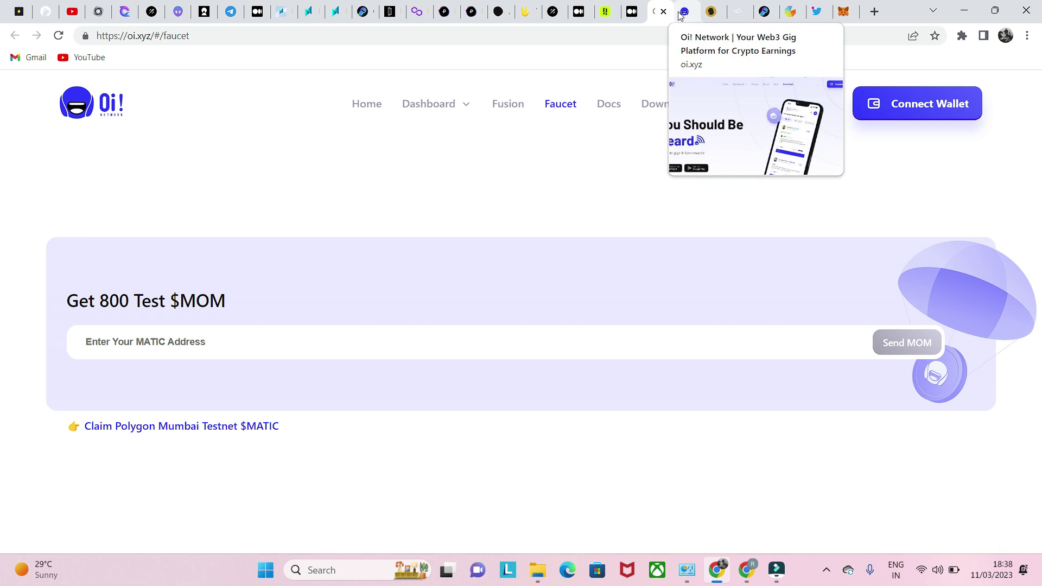
pyautogui.click(679, 15)
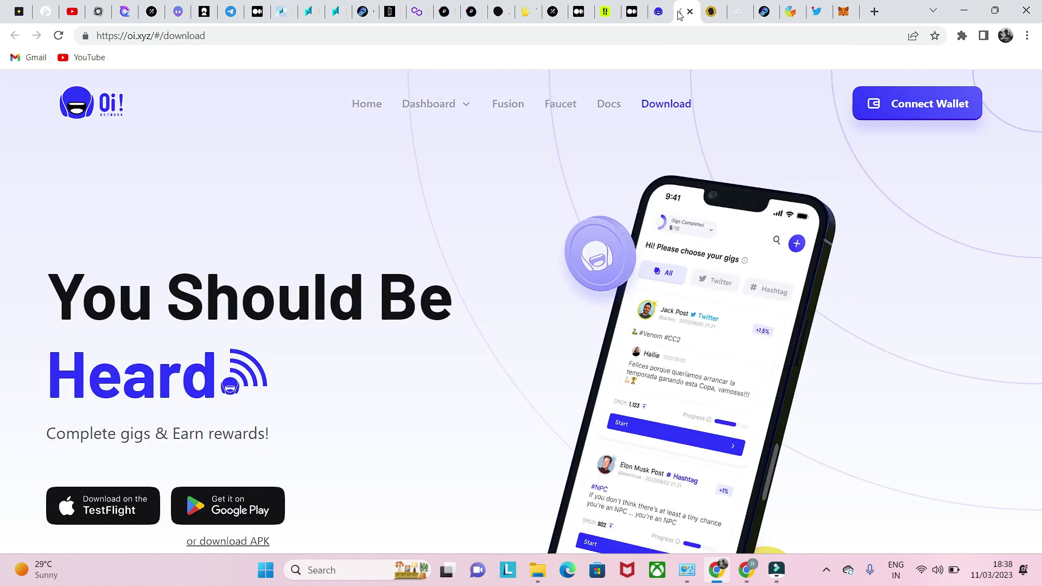